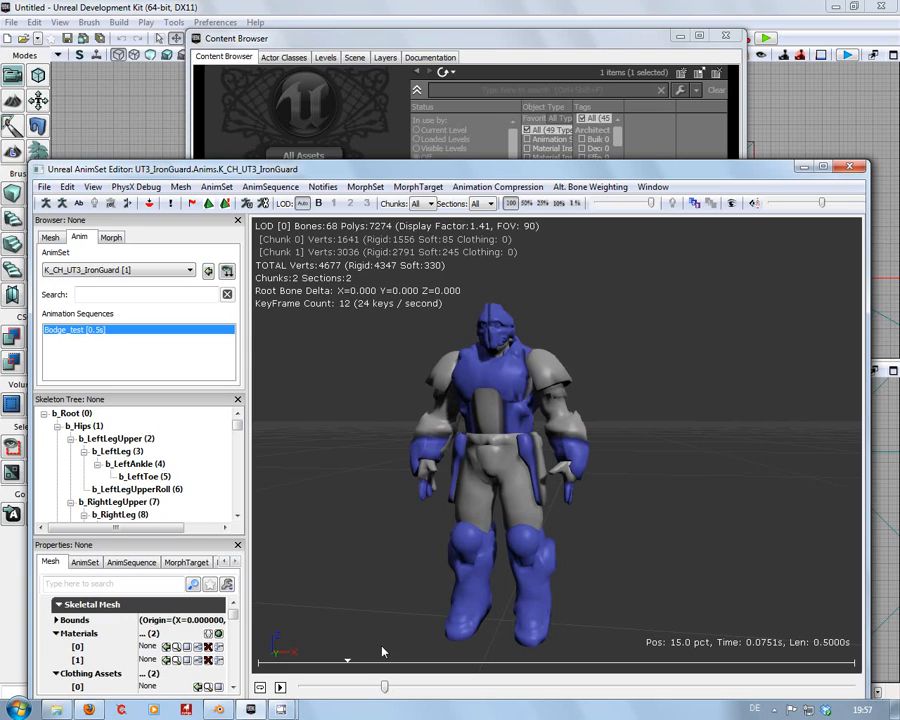
- Rewind the Bodge_test animation to its first frame and close the AnimSet Editor
drag(384, 688, 298, 690)
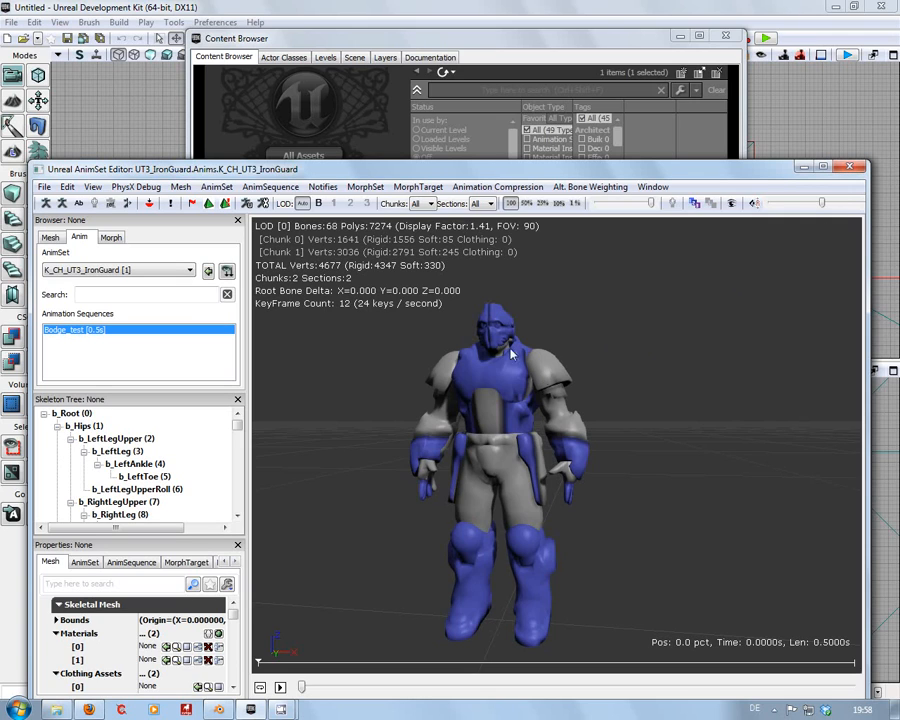
click(848, 169)
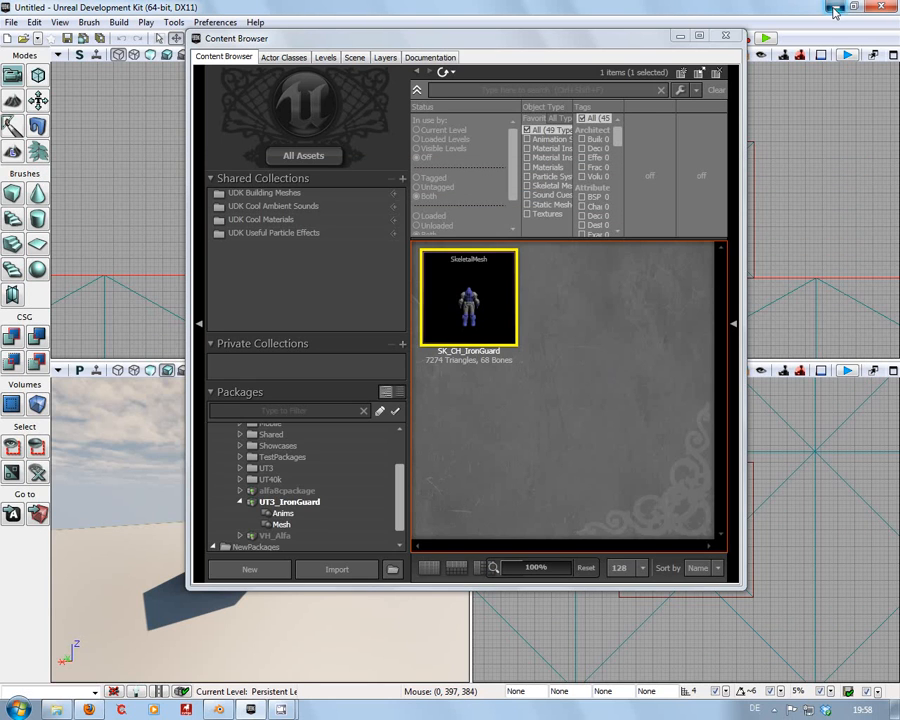
- Switch to Blender and check its version on the splash screen, then dismiss the splash
key(alt+Tab)
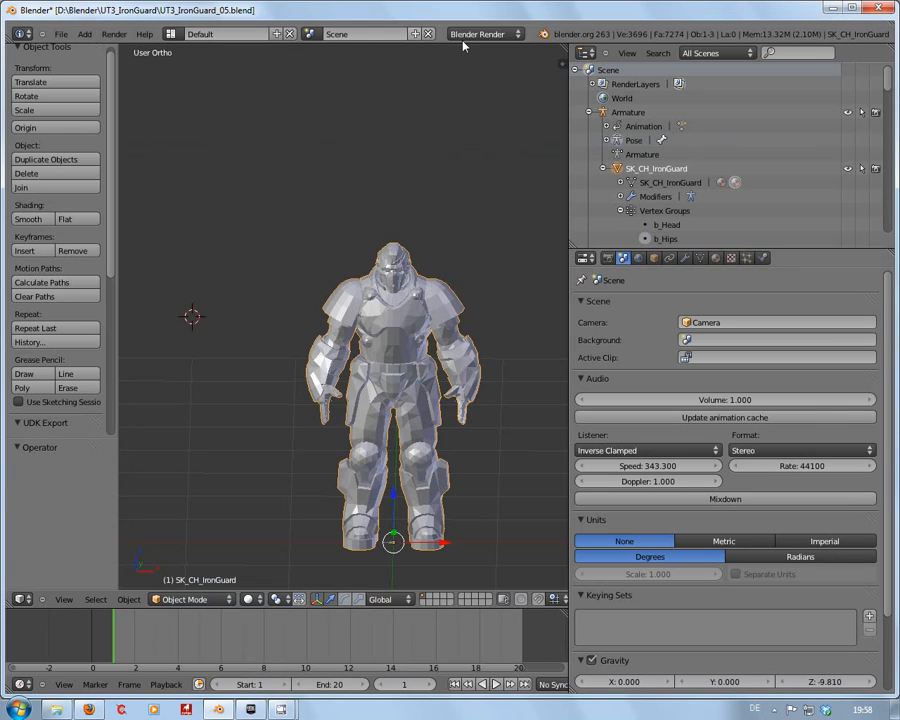
click(144, 34)
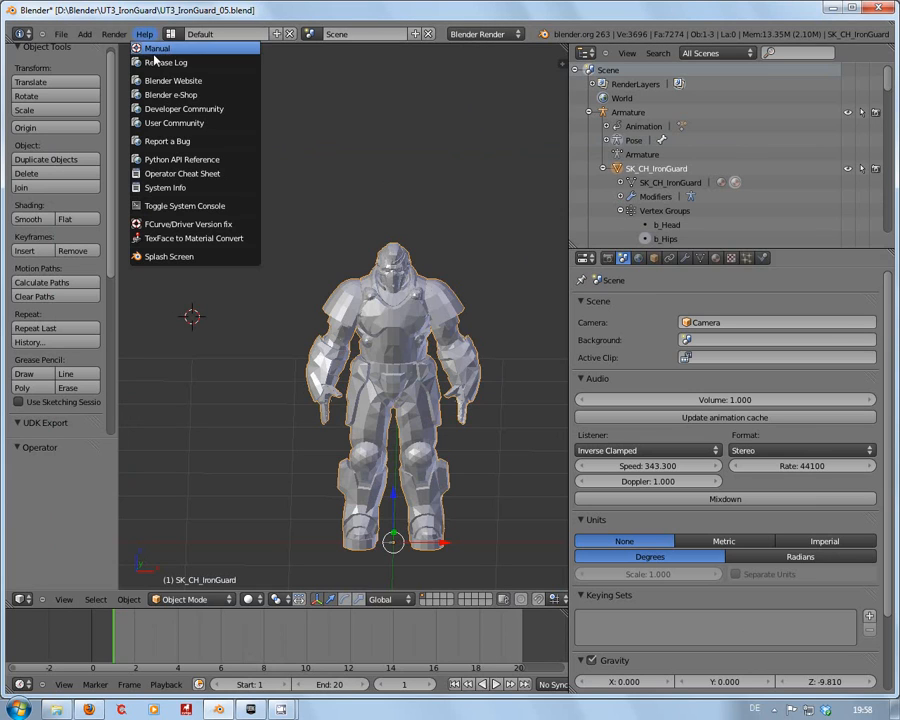
click(181, 258)
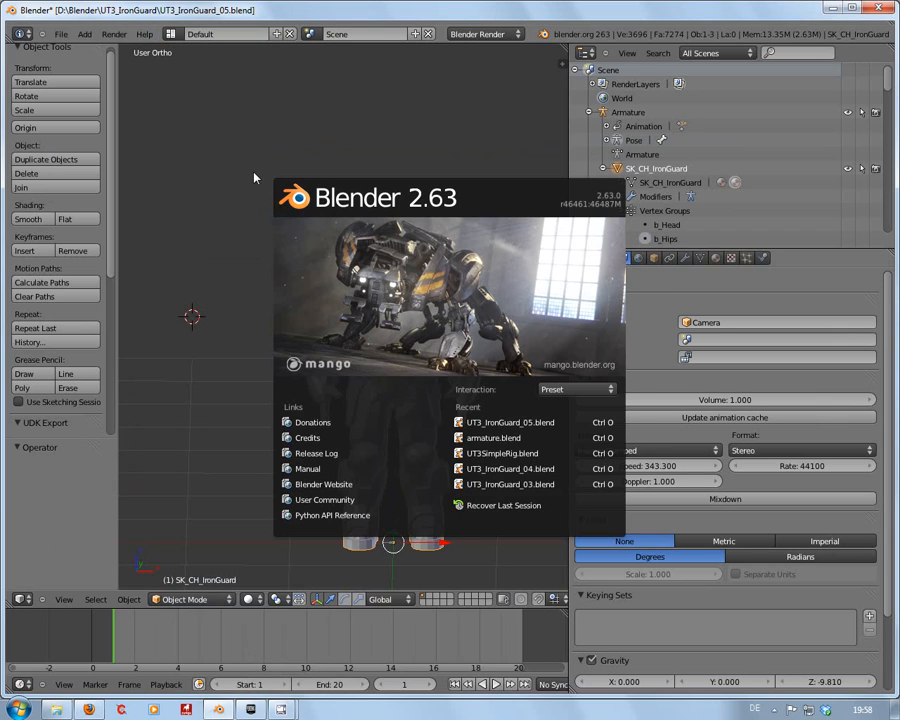
click(210, 214)
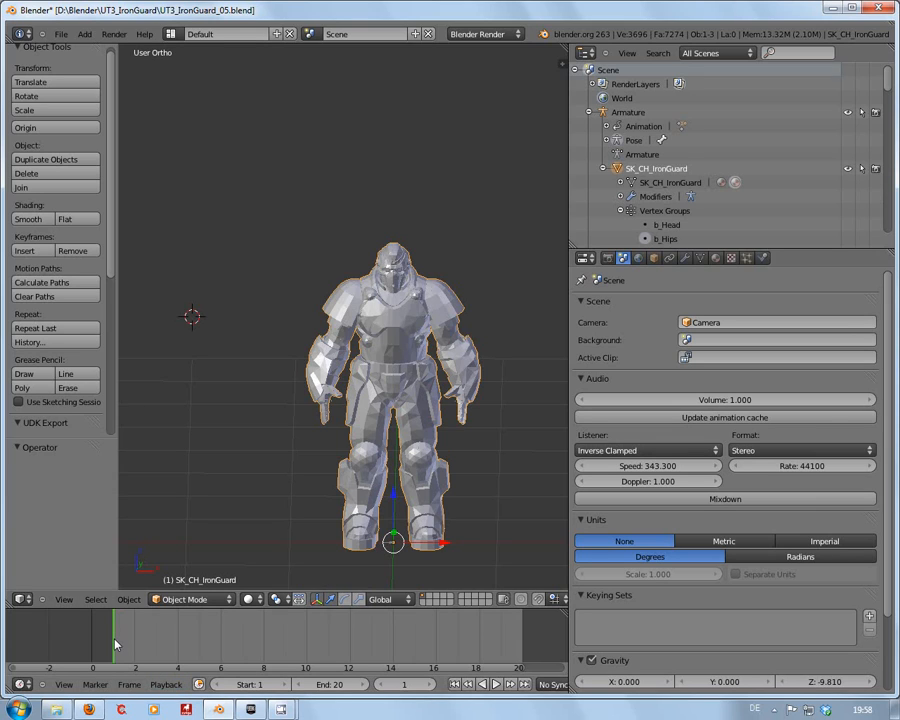
mouse_move(118, 643)
mouse_down()
mouse_move(307, 641)
mouse_move(94, 641)
mouse_move(143, 640)
mouse_move(116, 640)
mouse_up()
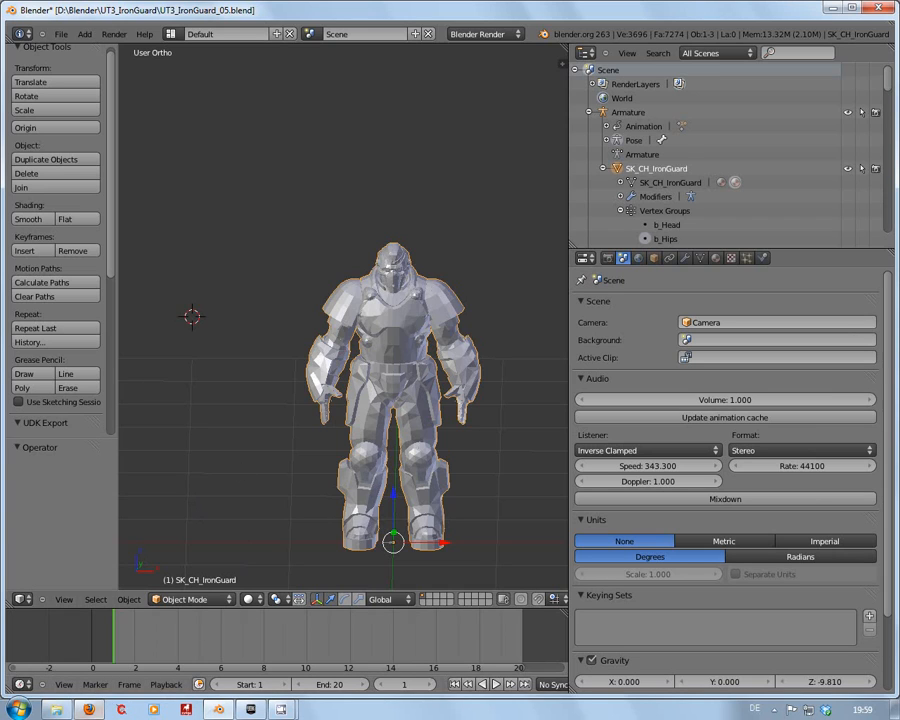
mouse_move(89, 709)
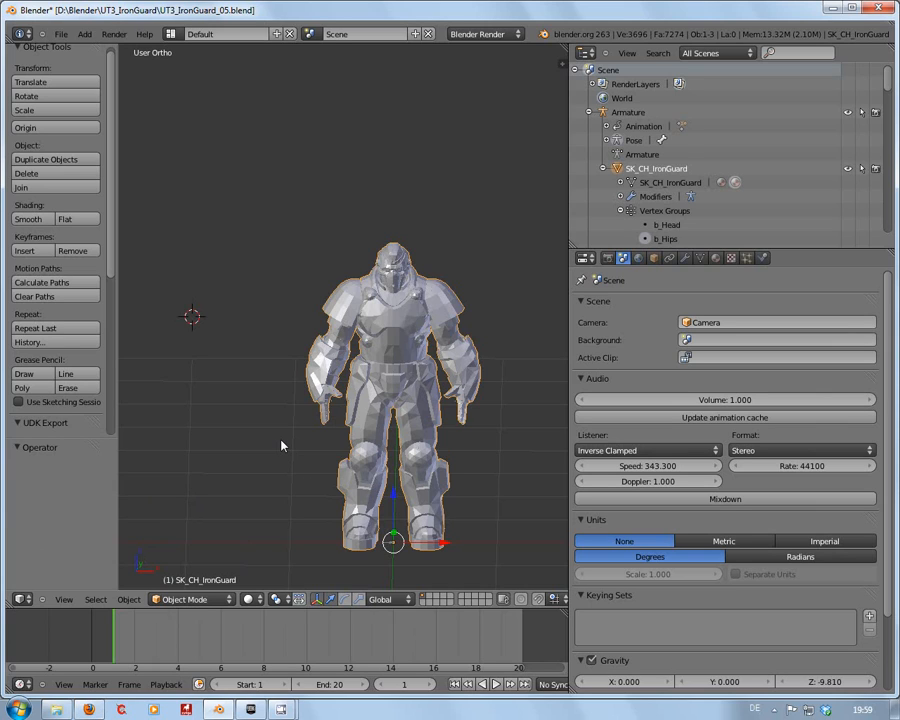
scroll(281, 445, down, 1)
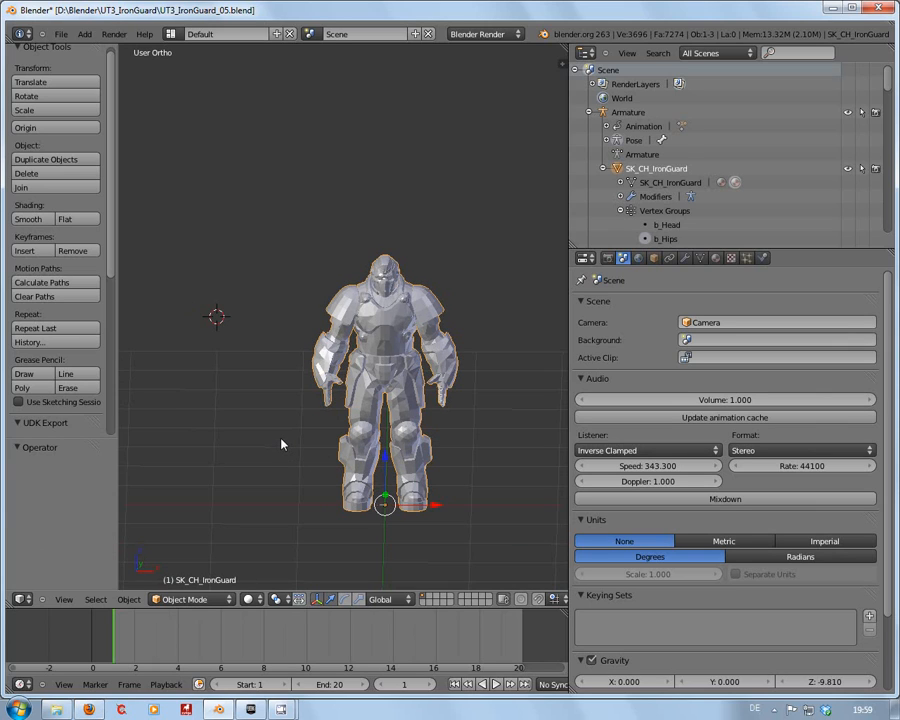
scroll(281, 445, up, 1)
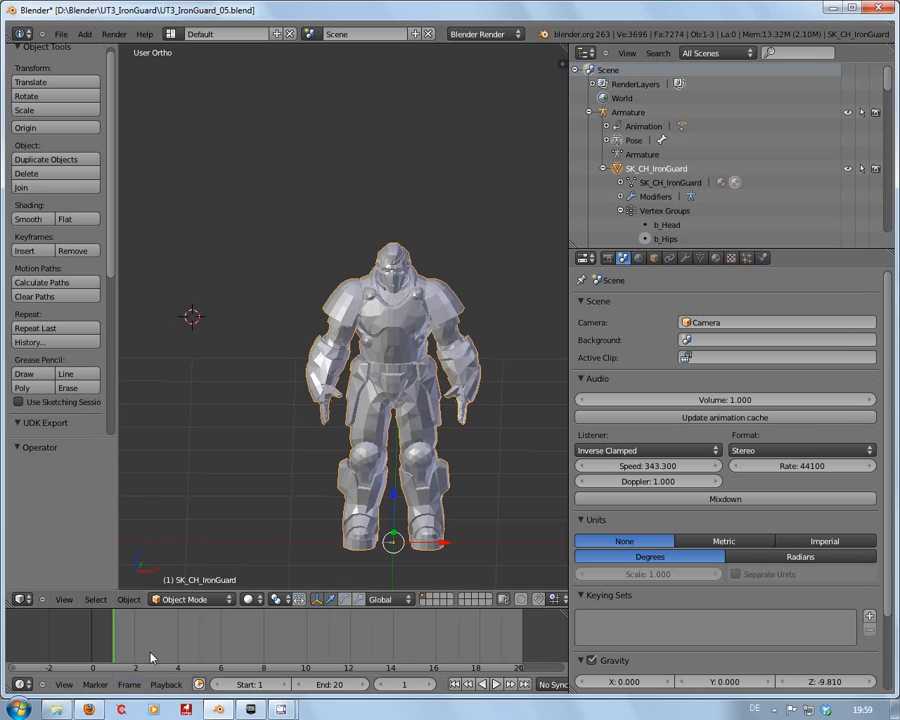
- Switch to Firefox and look over the features, system requirements and downloads on the UE Viewer page
click(90, 711)
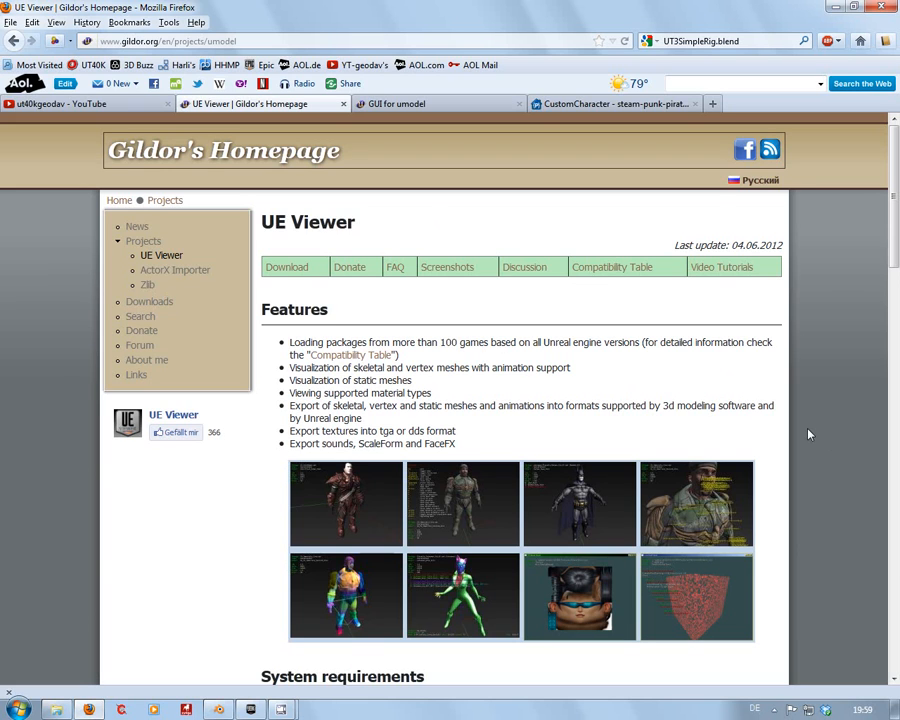
scroll(810, 434, down, 3)
scroll(810, 434, down, 1)
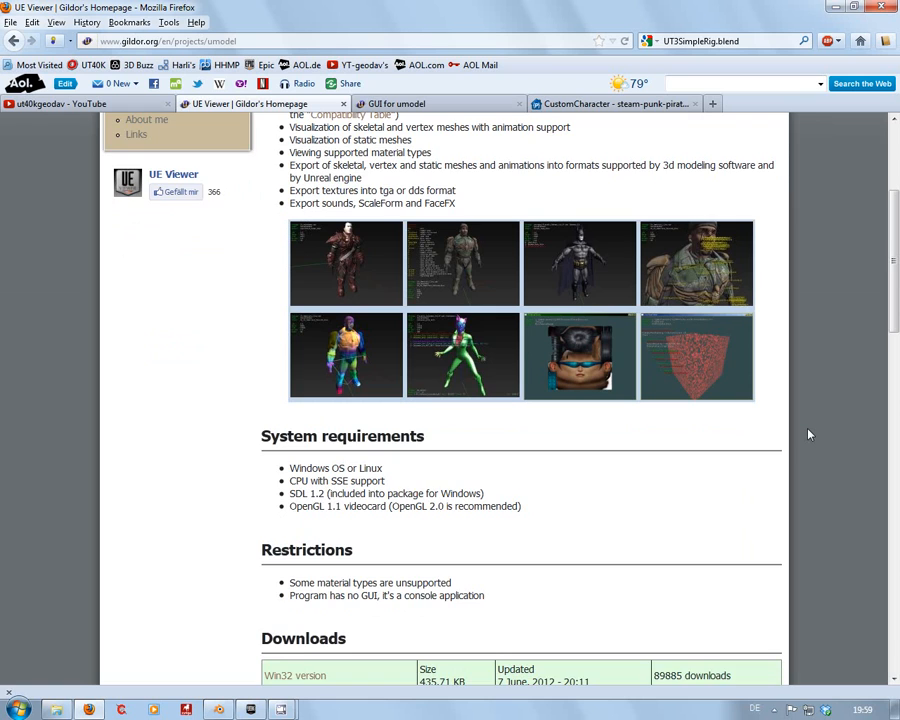
scroll(810, 434, down, 2)
scroll(810, 434, up, 1)
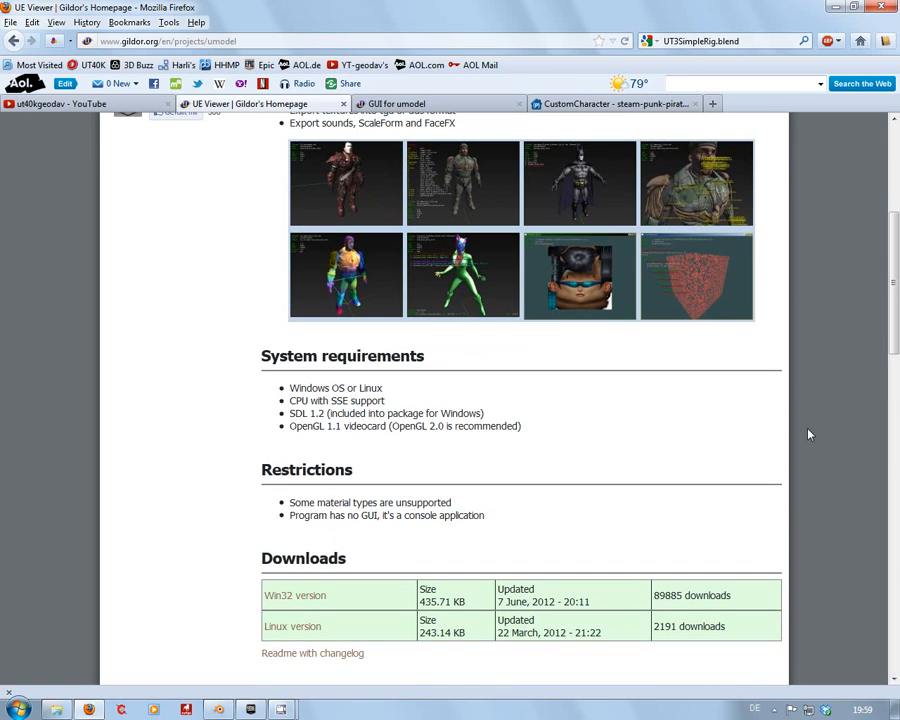
scroll(810, 434, up, 5)
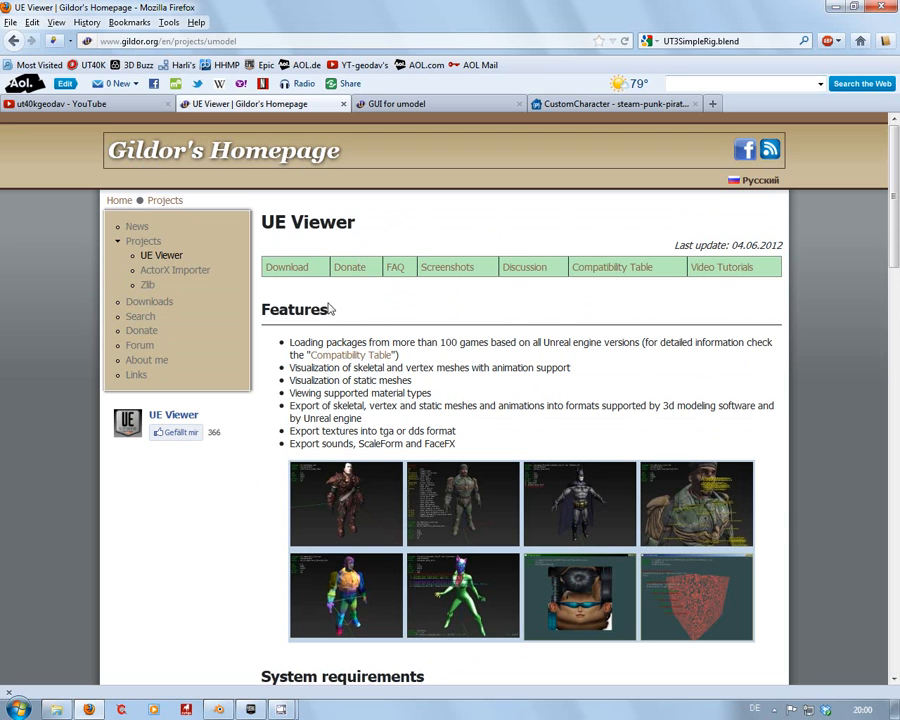
- Read through the UE Viewer page's installation notes, command-line options and command-line examples, and return to the page's beginning
scroll(320, 310, down, 8)
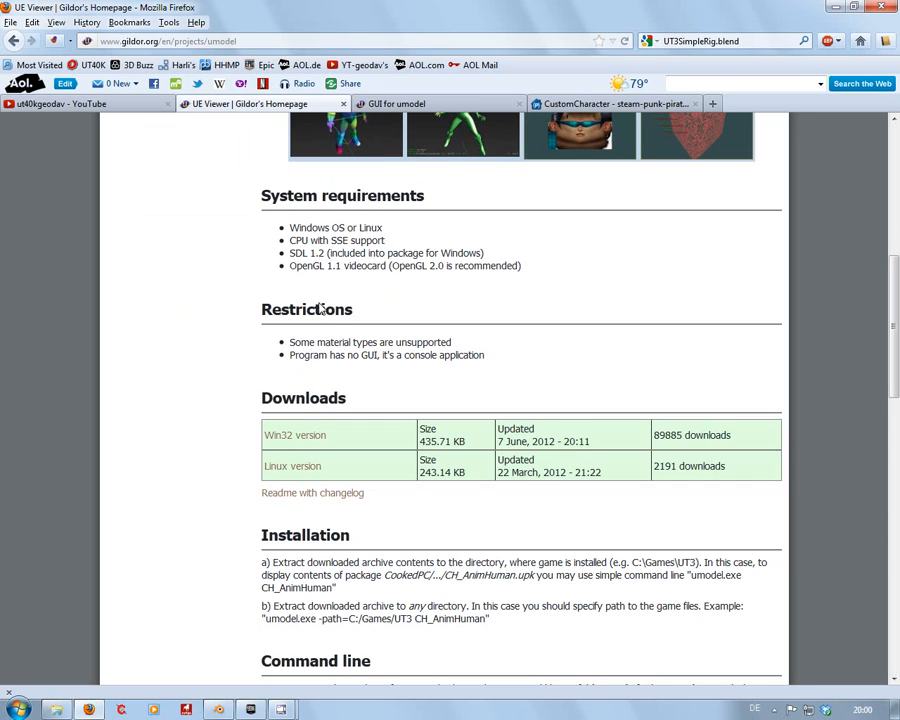
scroll(320, 310, down, 4)
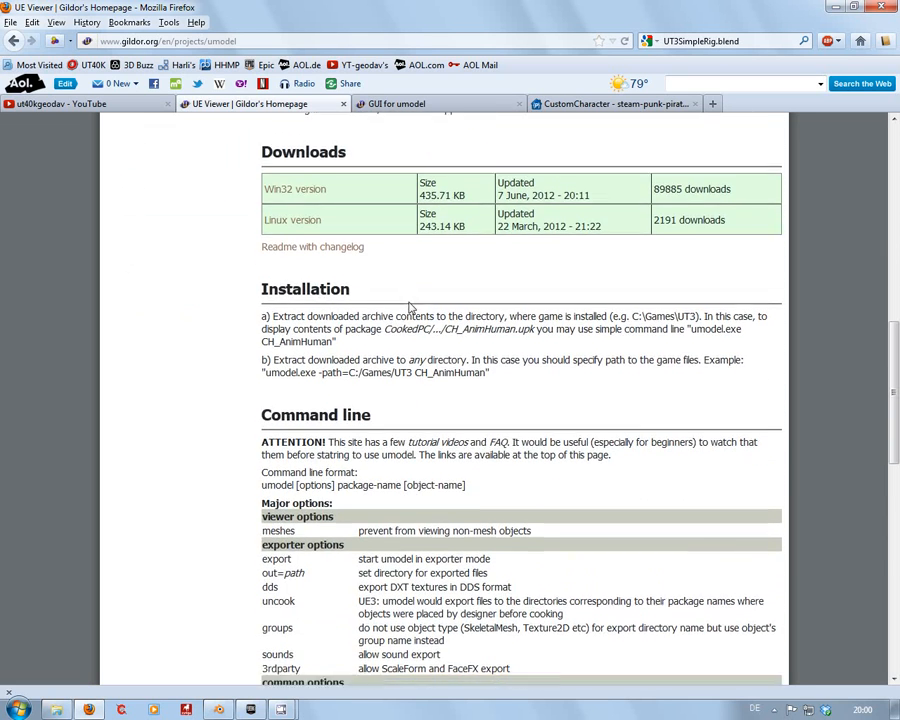
scroll(408, 306, down, 1)
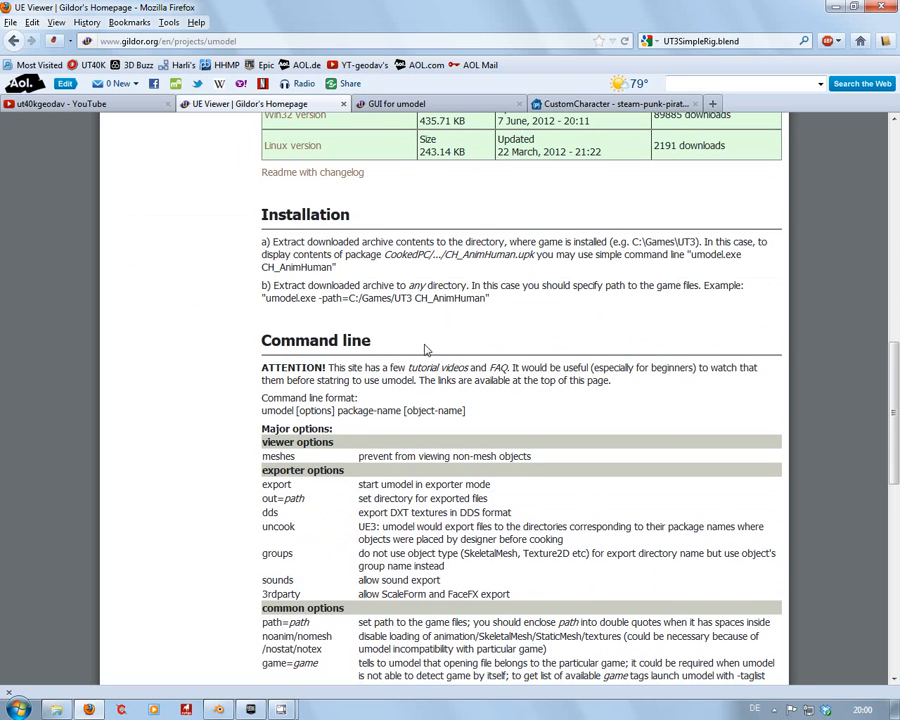
scroll(424, 349, down, 2)
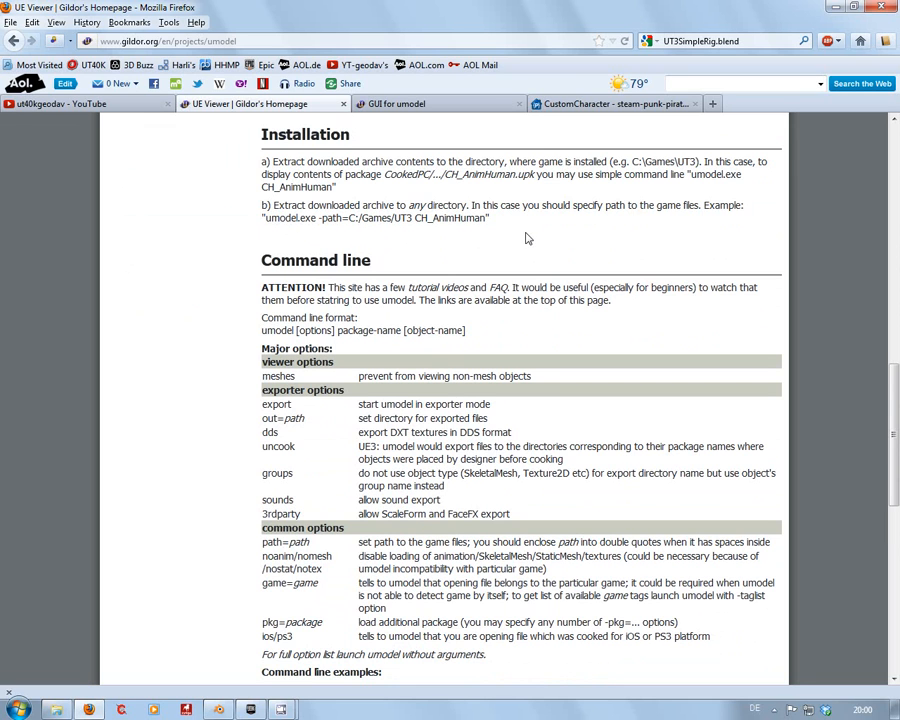
scroll(527, 238, down, 6)
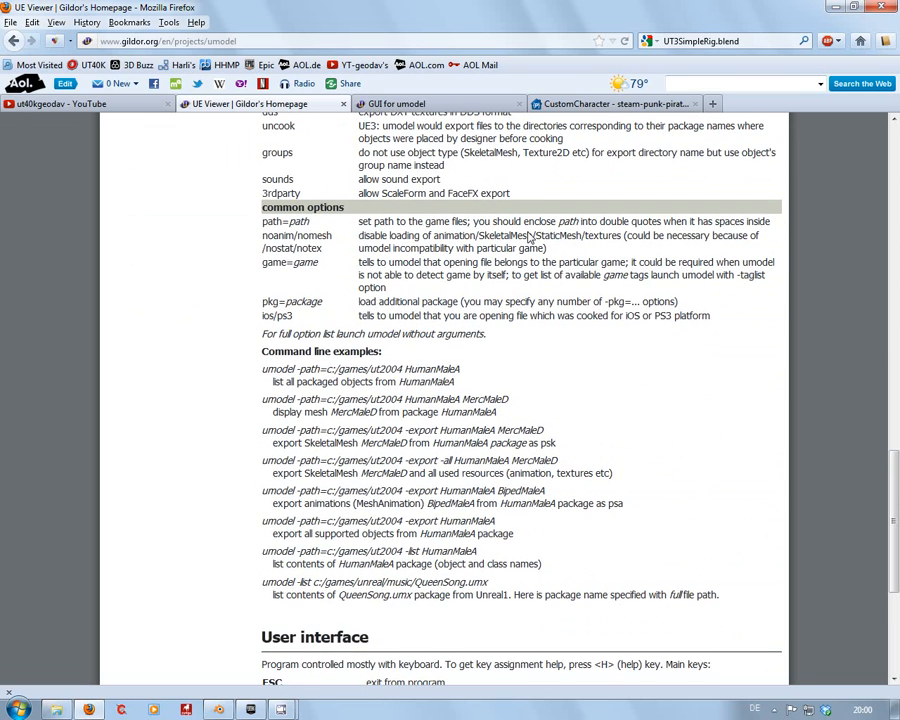
scroll(527, 237, down, 3)
scroll(530, 238, up, 18)
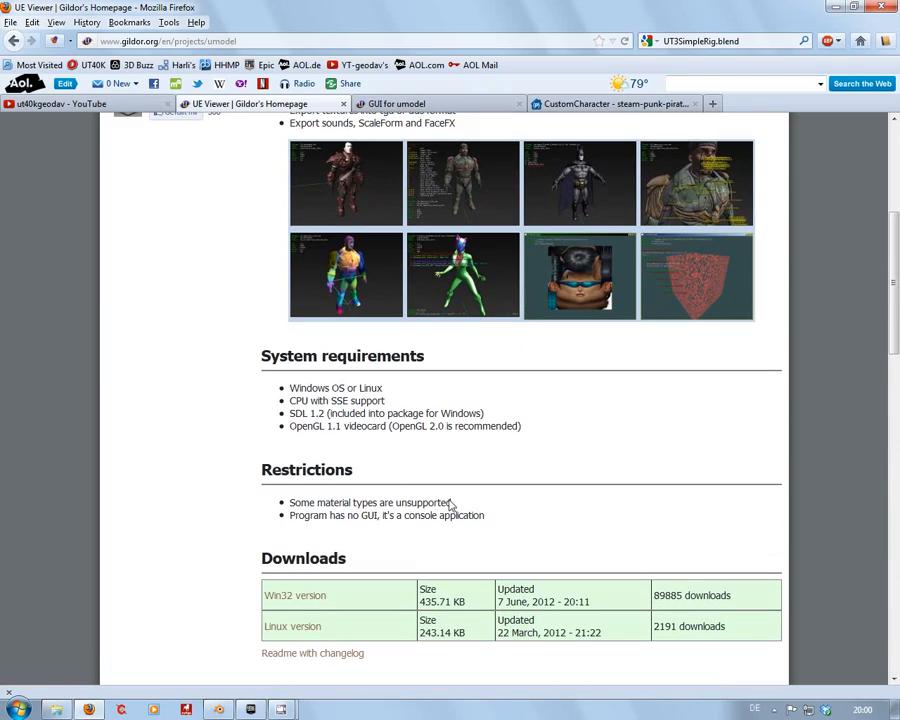
scroll(450, 497, up, 5)
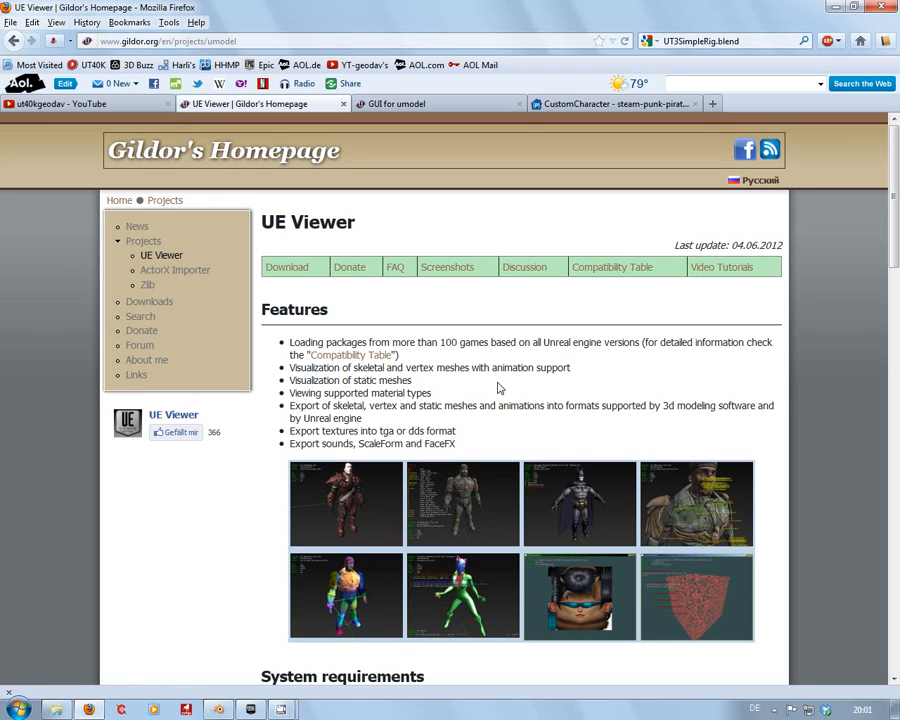
scroll(496, 386, down, 2)
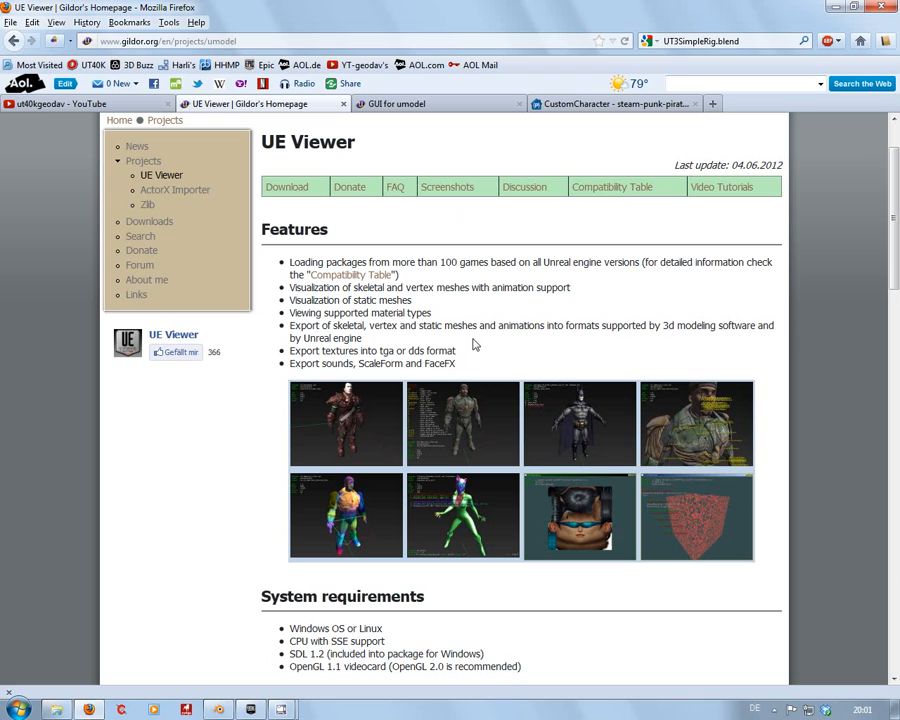
scroll(475, 344, up, 2)
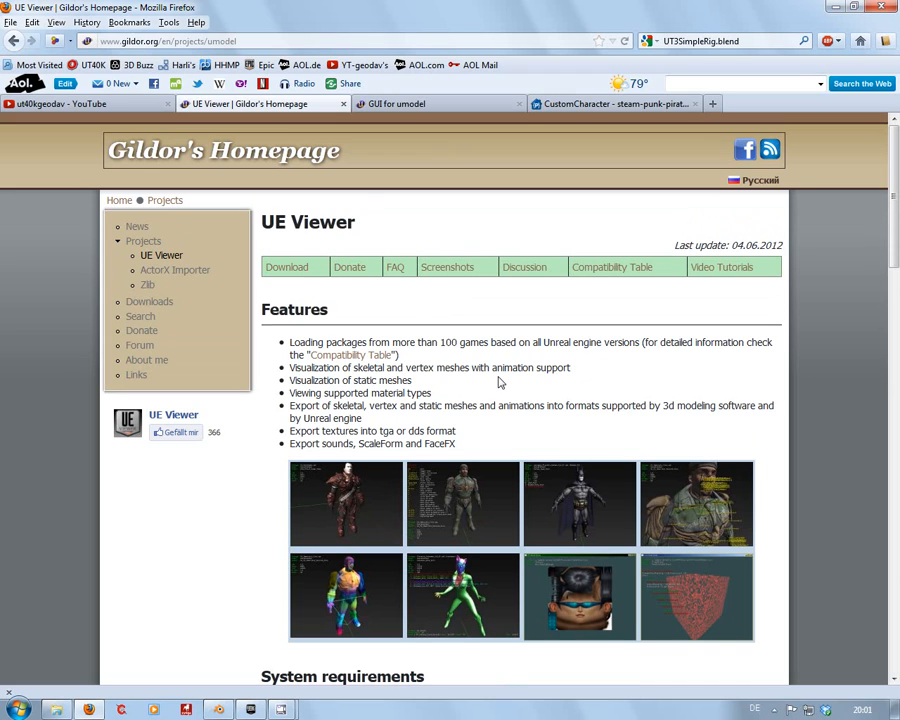
scroll(500, 382, down, 2)
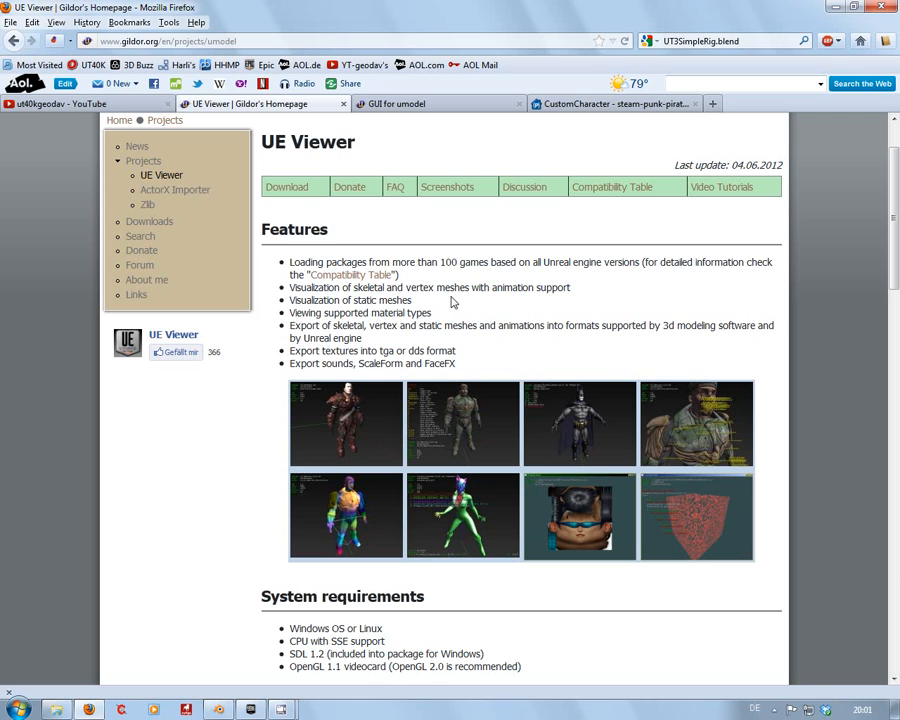
scroll(480, 300, up, 2)
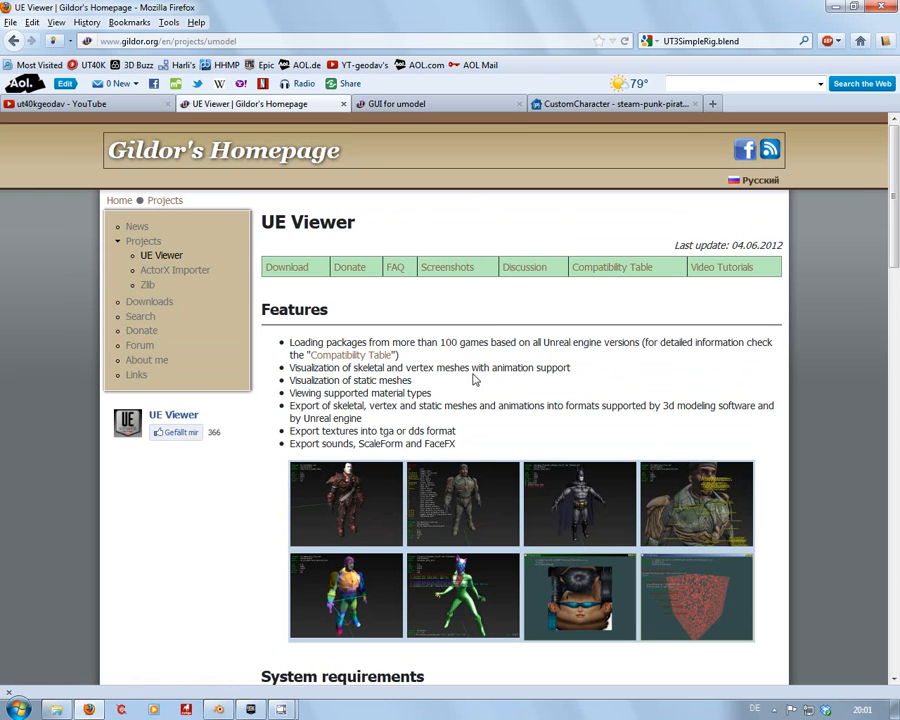
- Examine the GUI for umodel forum topic, including its change log and the umodelGUI.zip attachment
click(412, 104)
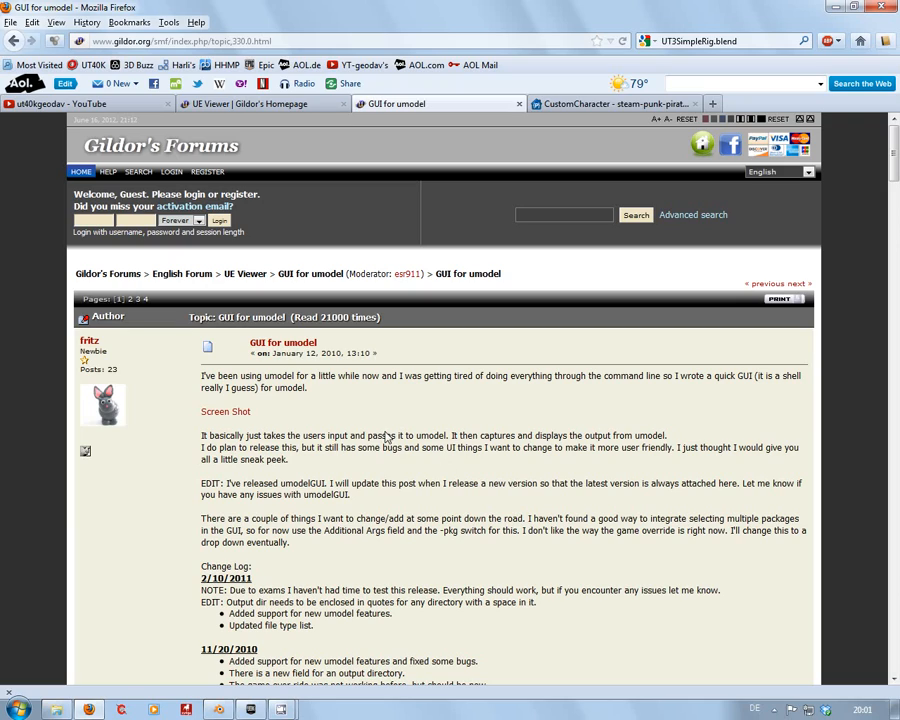
scroll(428, 403, down, 5)
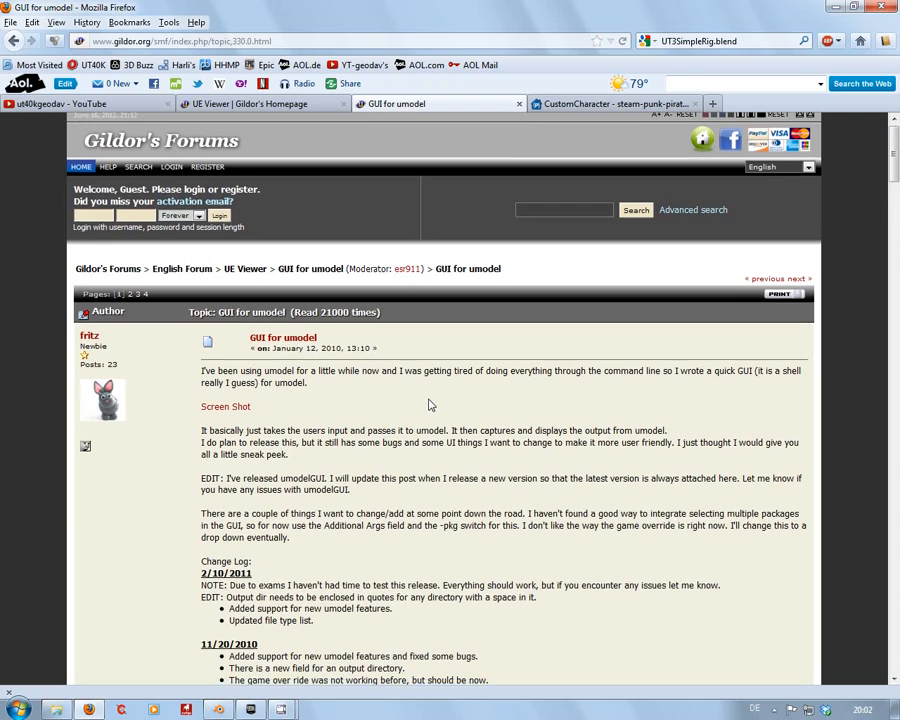
scroll(430, 405, down, 15)
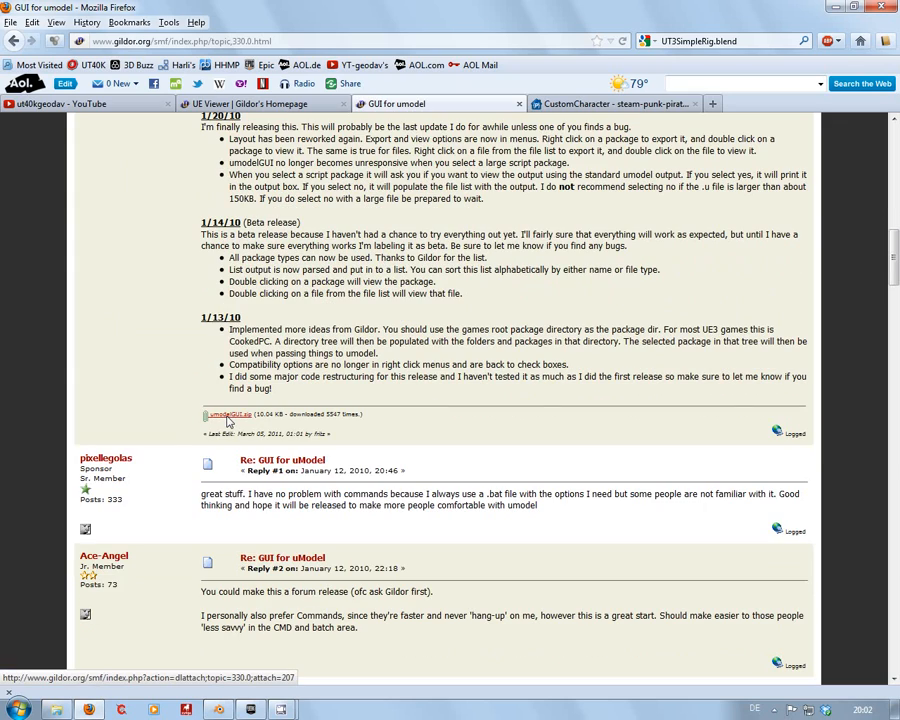
scroll(484, 417, up, 1)
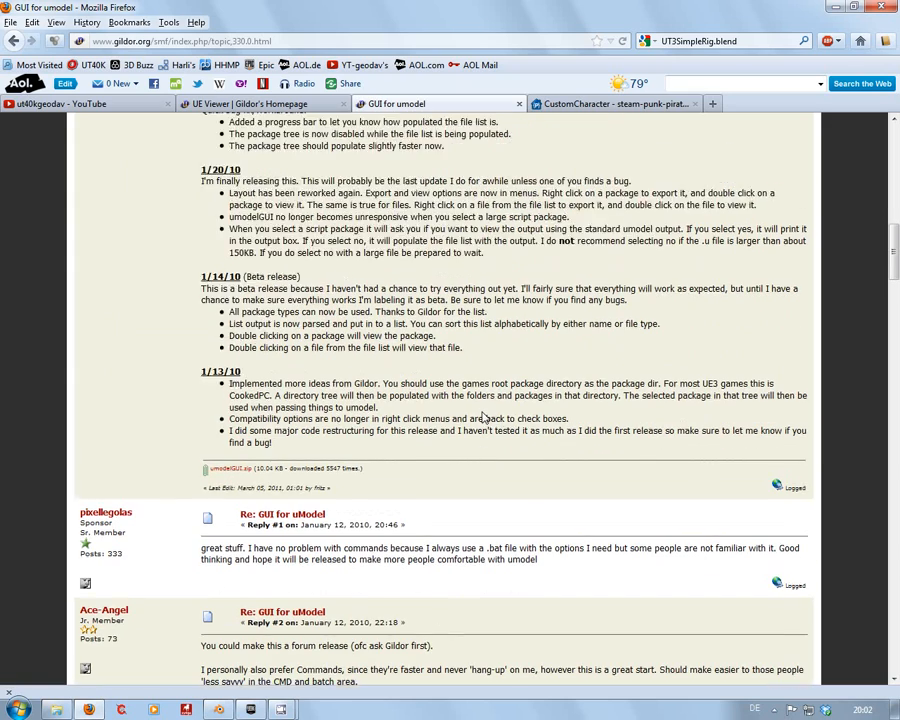
scroll(484, 417, up, 18)
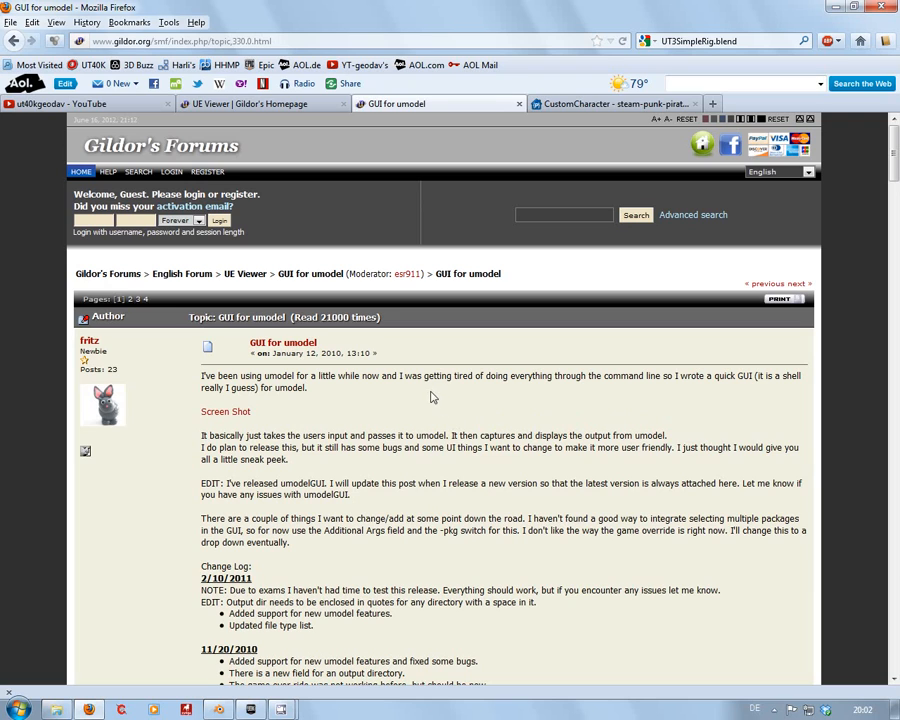
- Return to the UE Viewer page and review its downloads, installation instructions and major command-line options
click(272, 106)
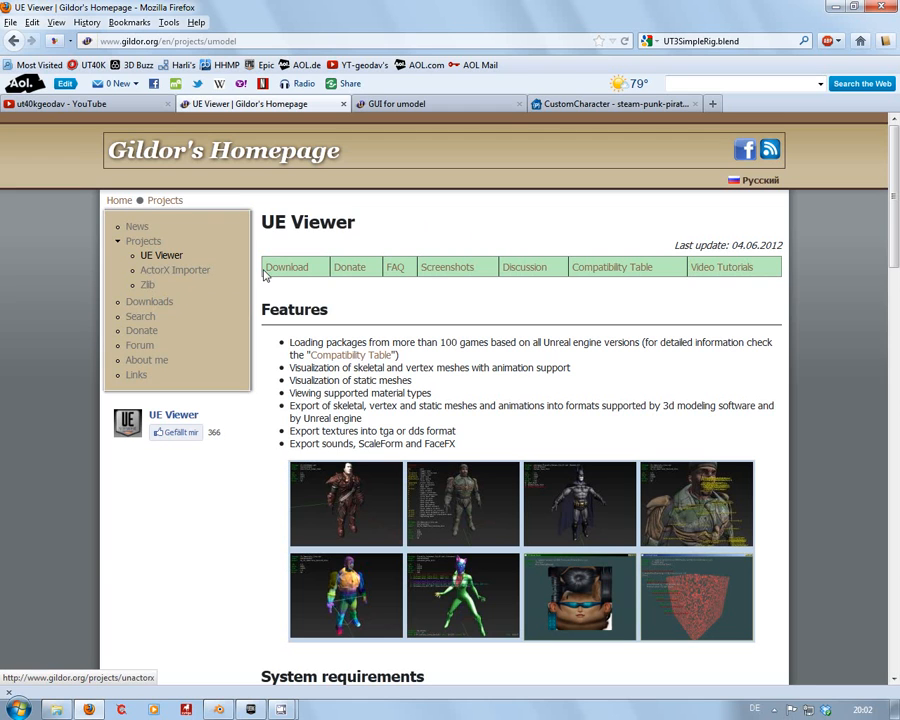
scroll(380, 242, down, 1)
scroll(380, 242, up, 1)
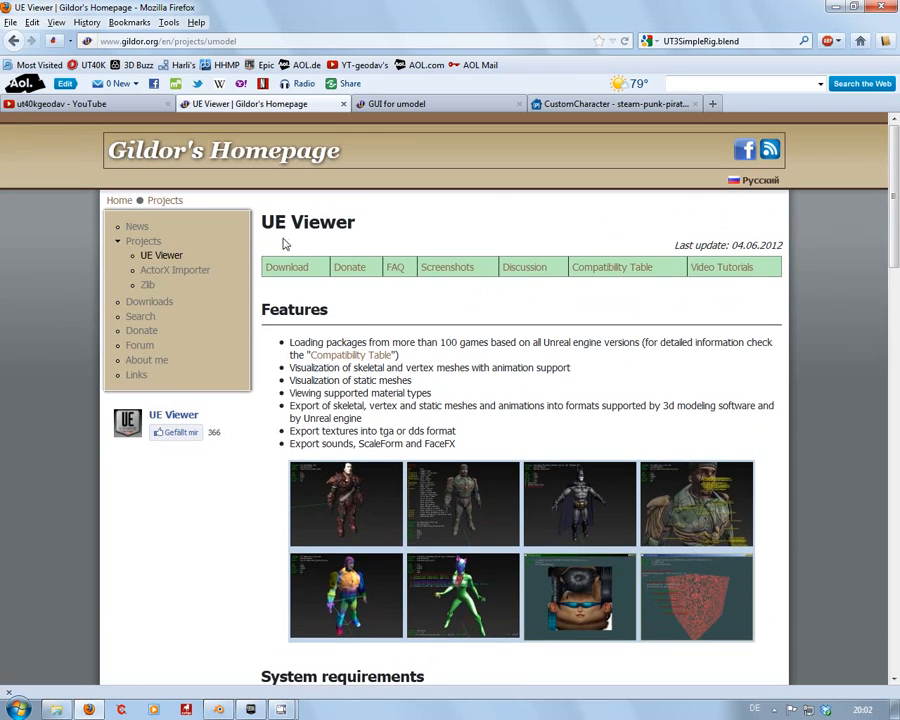
scroll(394, 236, down, 2)
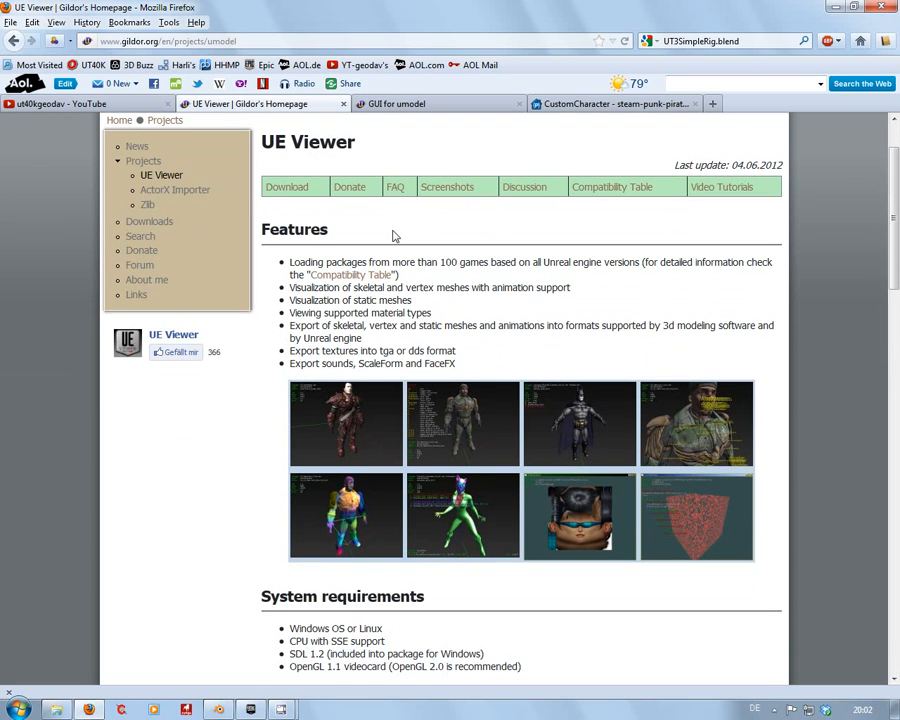
scroll(394, 236, down, 10)
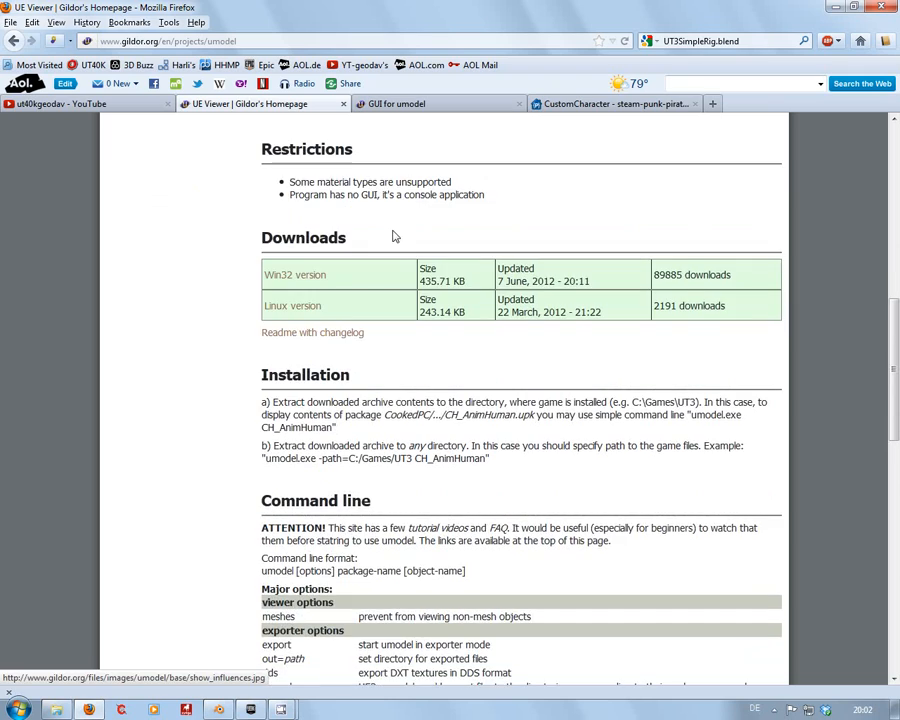
scroll(395, 236, down, 1)
scroll(452, 210, down, 5)
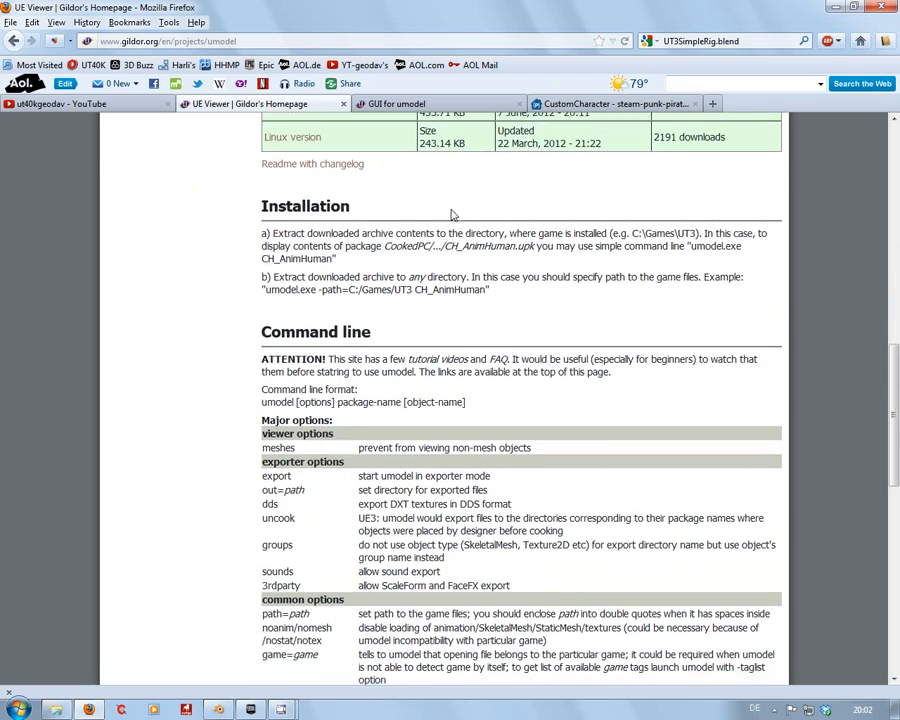
- Read the UE Viewer page's command-line examples and User interface key list, and return to the page's beginning
scroll(450, 215, down, 5)
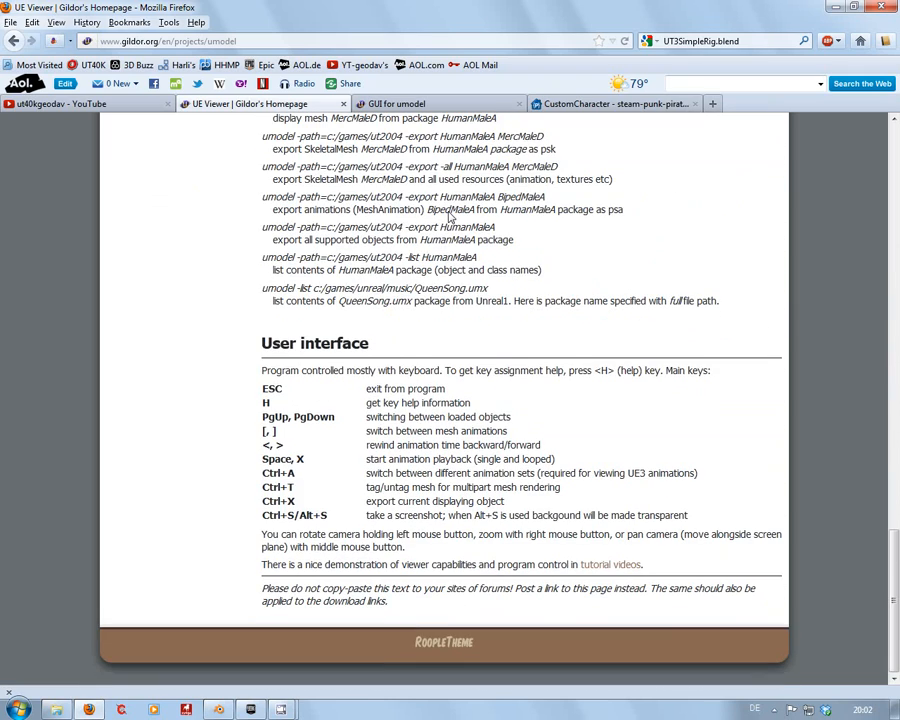
scroll(449, 217, up, 18)
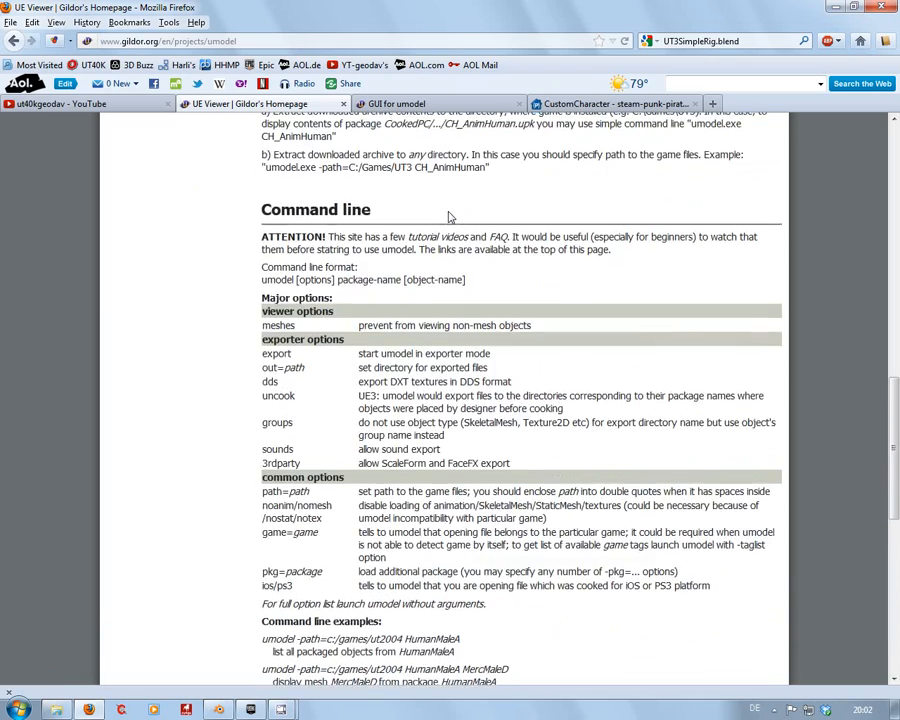
scroll(449, 217, up, 4)
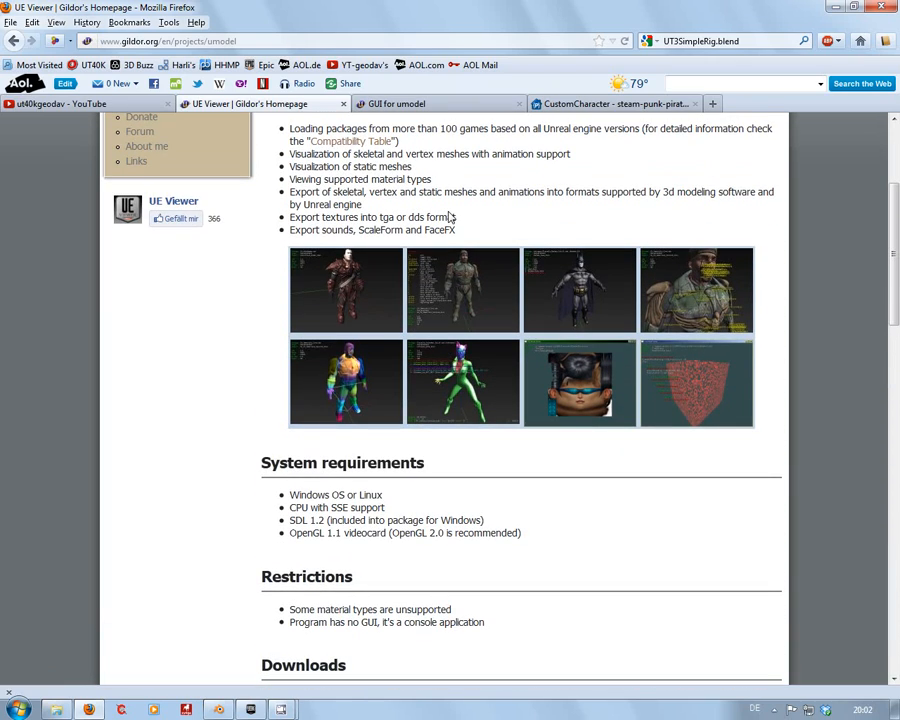
scroll(449, 217, up, 4)
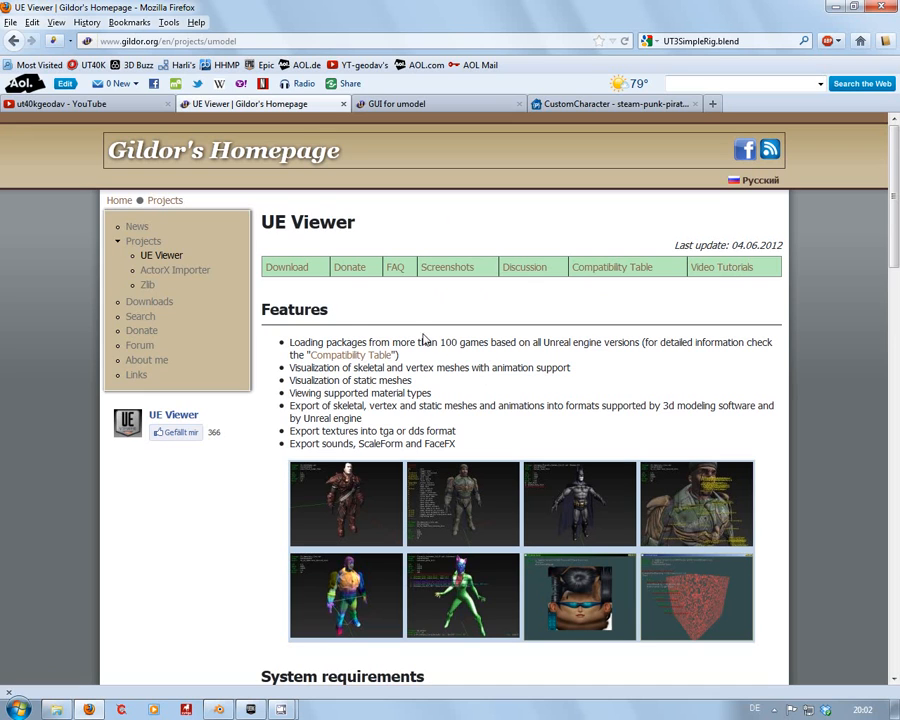
- View the ActorX Importer for 3ds Max page and browse the game support news on Gildor's Homepage
click(176, 273)
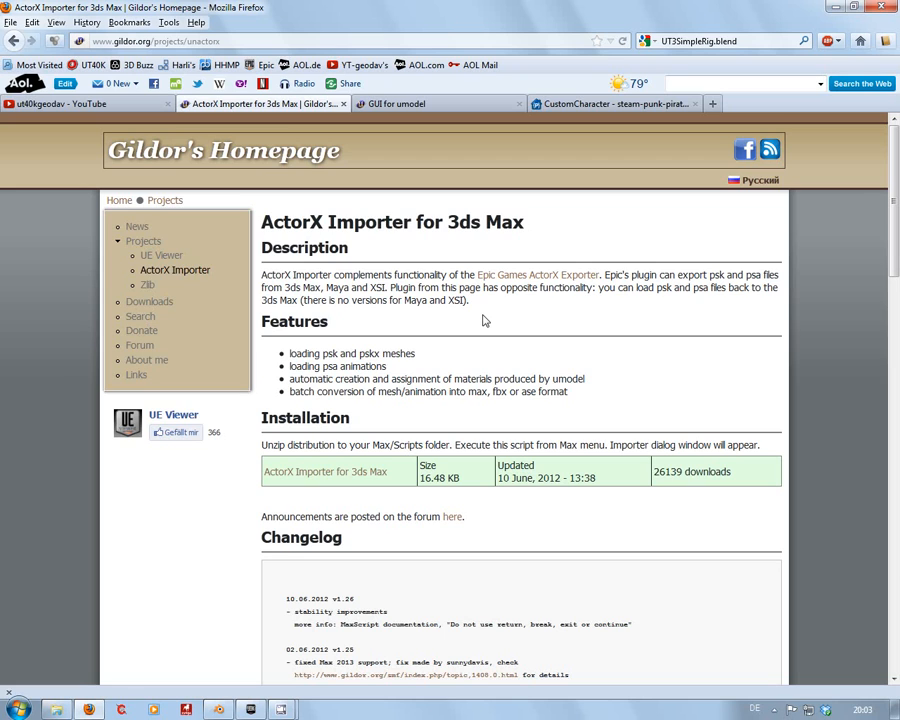
click(119, 201)
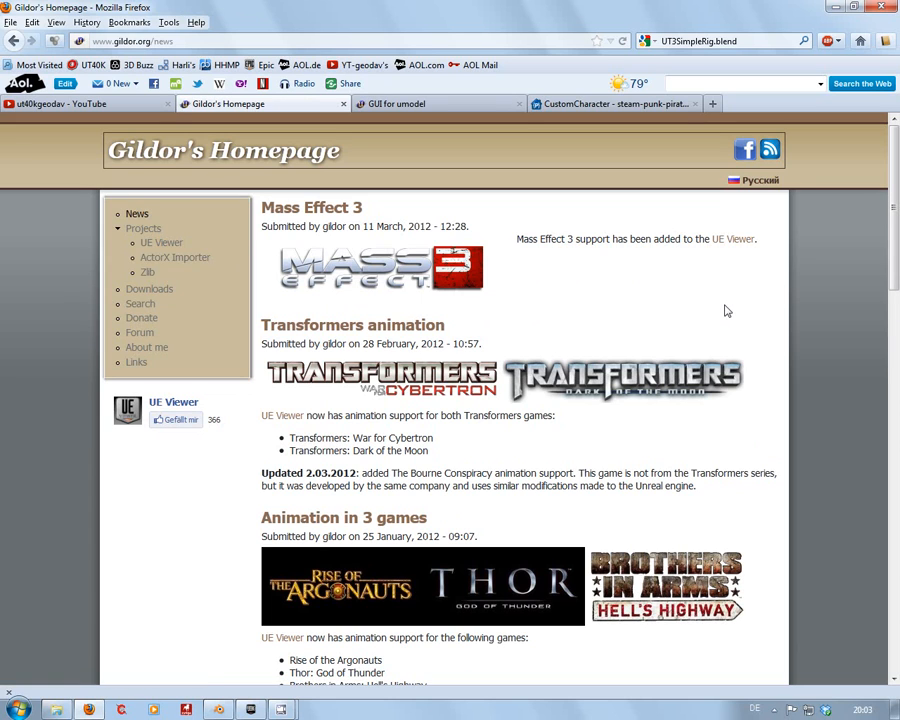
scroll(727, 311, down, 8)
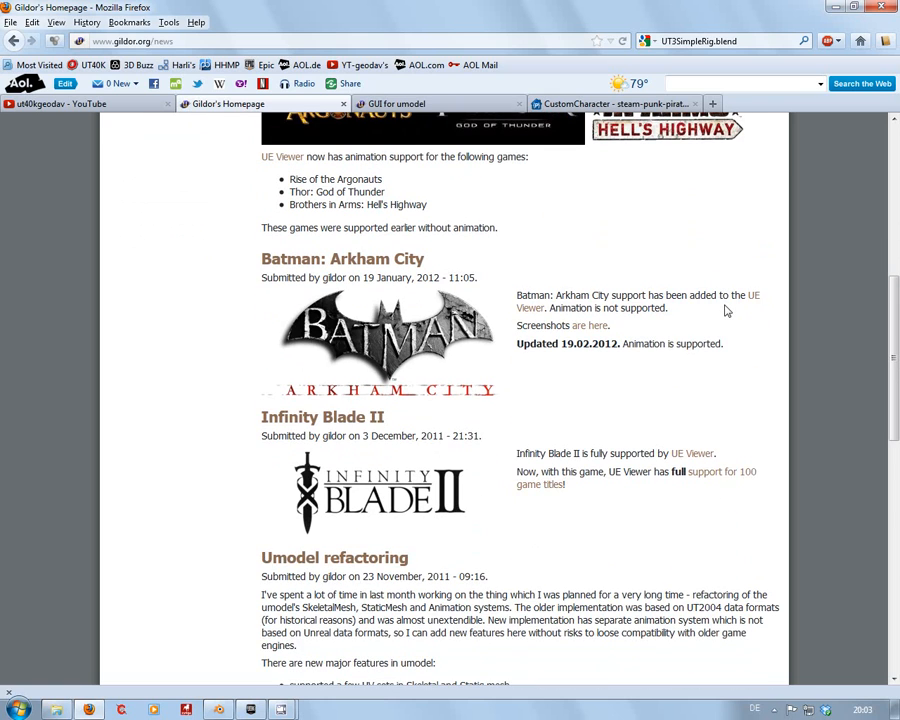
scroll(727, 311, up, 8)
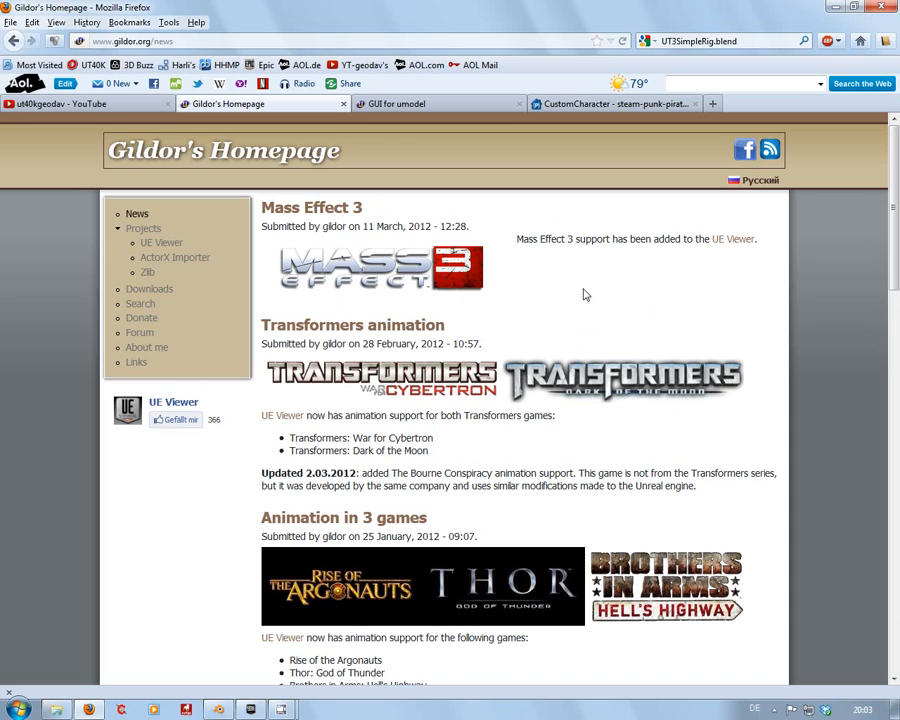
- View the CustomCharacter tutorial of the steam-punk-pirates-mod wiki and read its contents list, Introduction and Before We Start sections
click(587, 106)
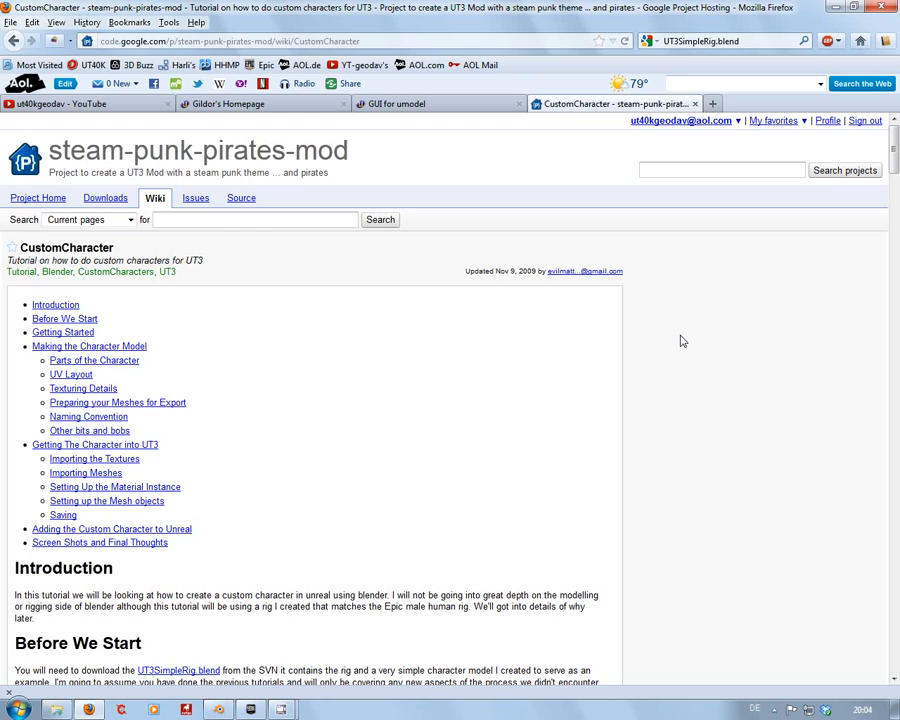
scroll(680, 341, down, 3)
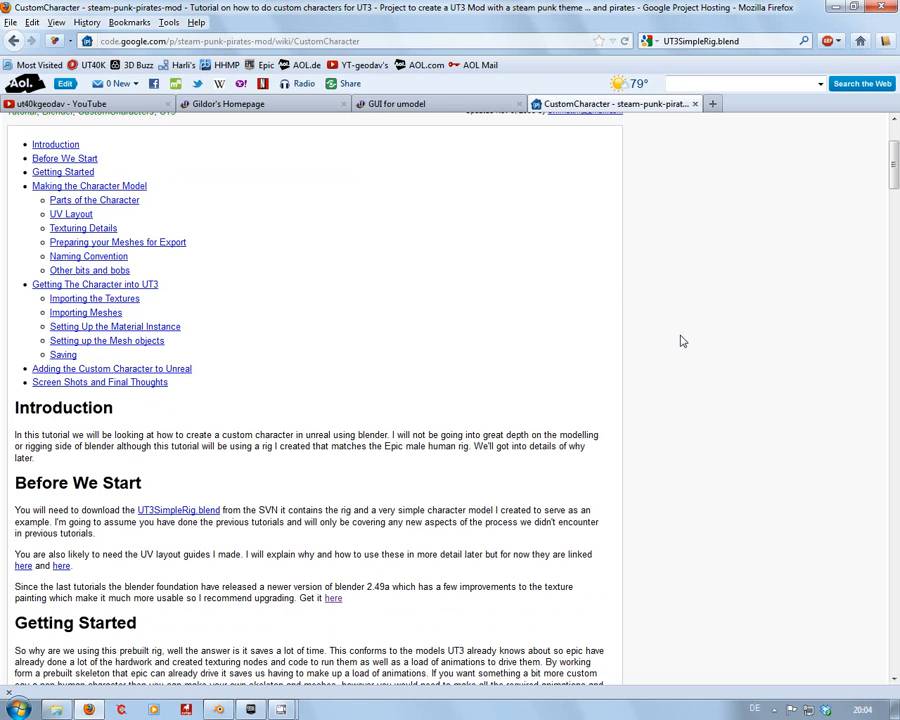
scroll(680, 341, up, 3)
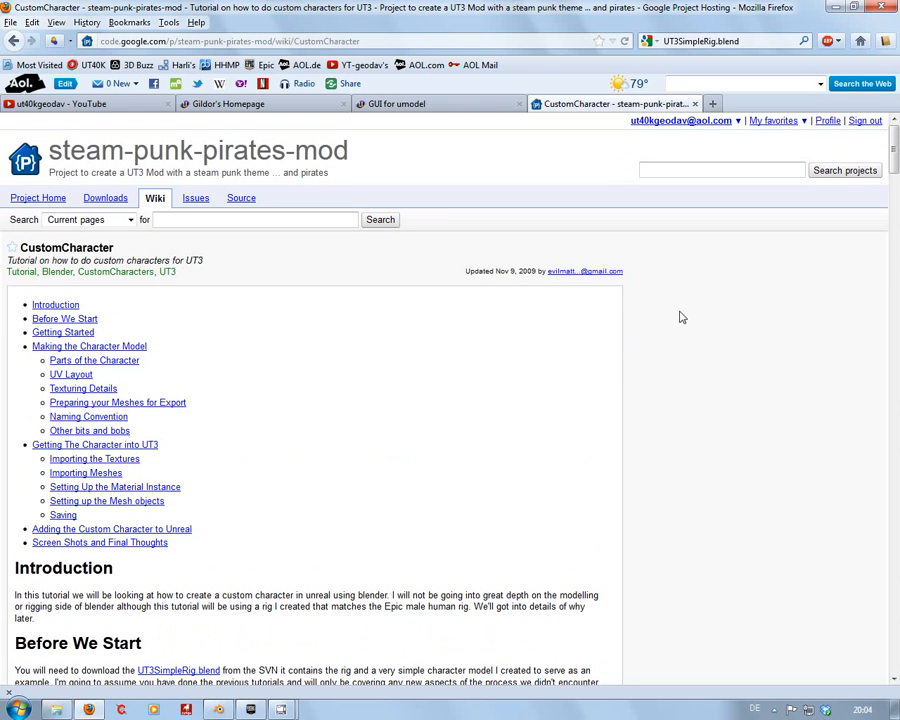
scroll(680, 317, down, 2)
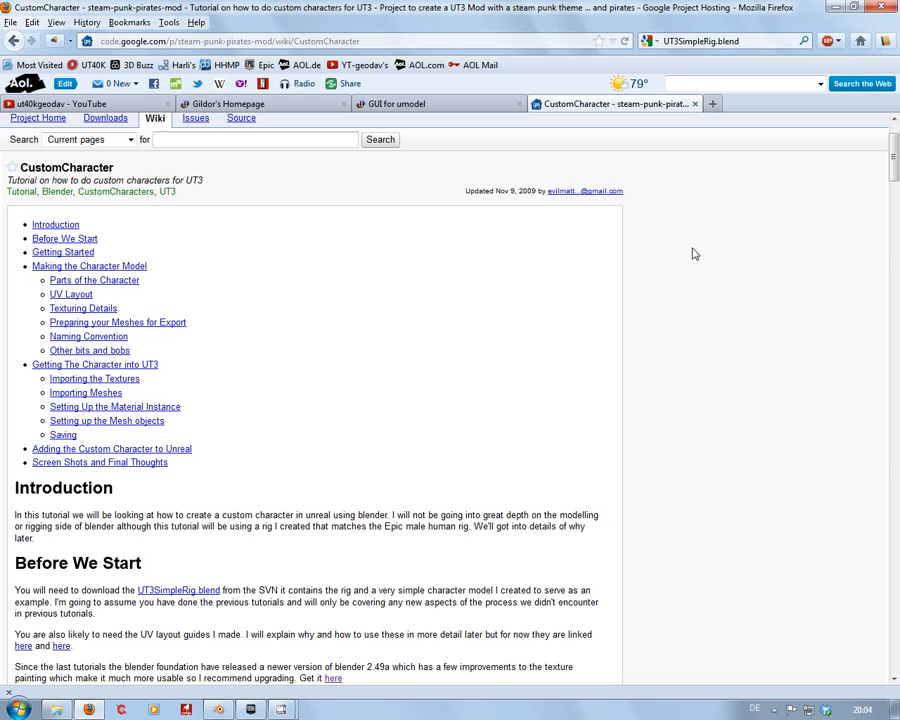
scroll(695, 254, down, 2)
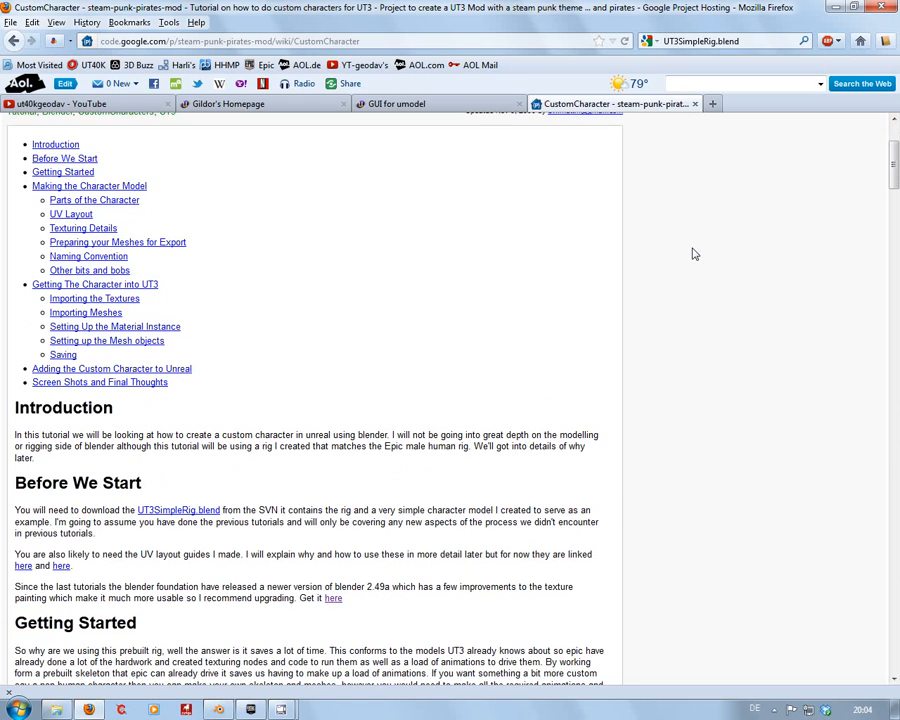
scroll(695, 254, up, 2)
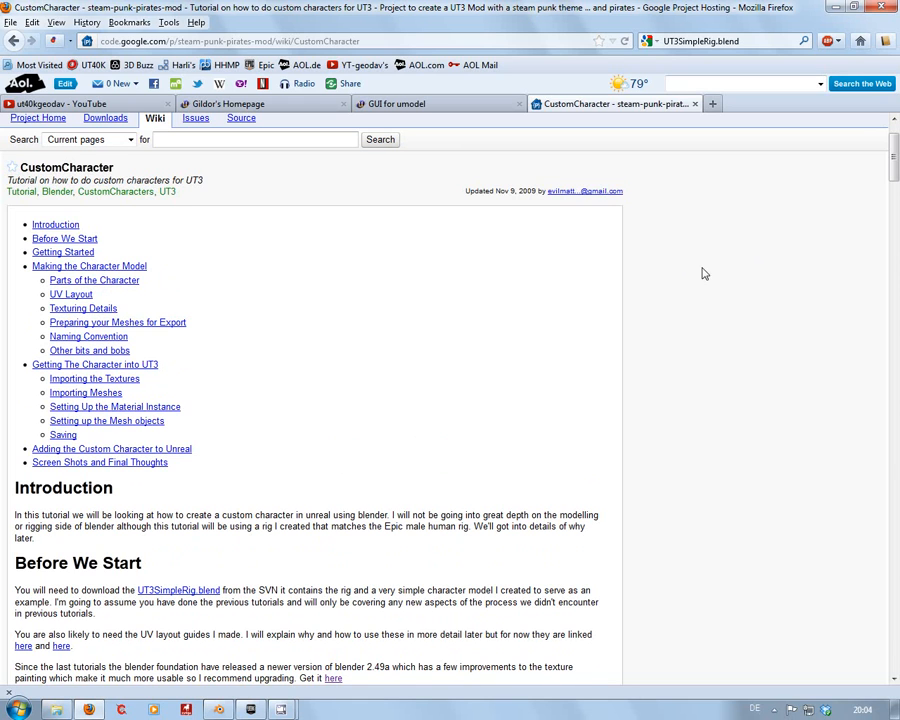
scroll(705, 276, up, 2)
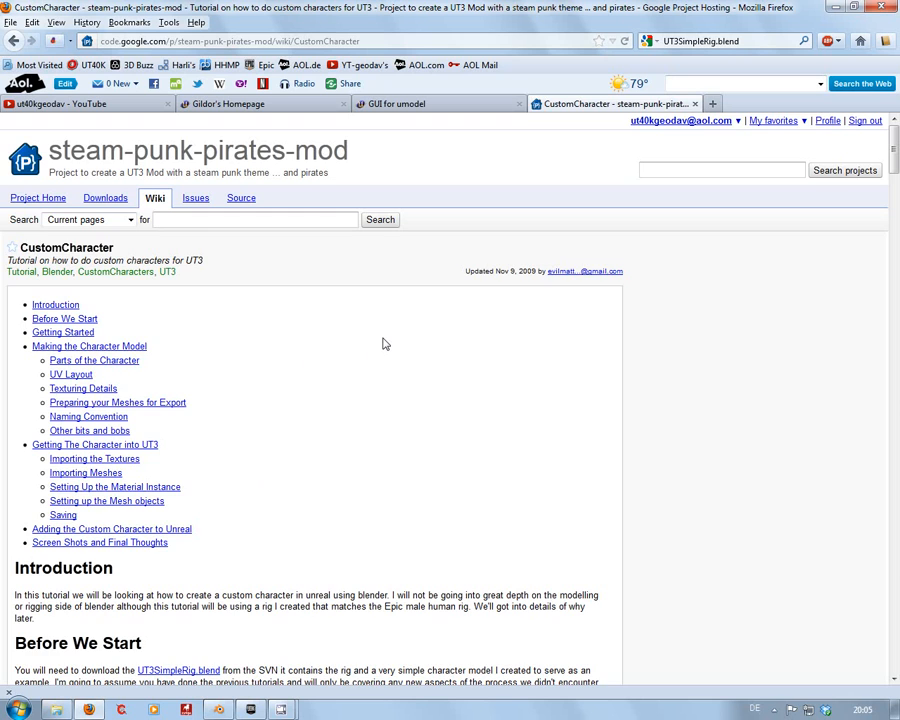
- Examine the CustomCharacter tutorial's body and head UV layouts and its list of character parts, and return to the contents list
scroll(385, 344, down, 6)
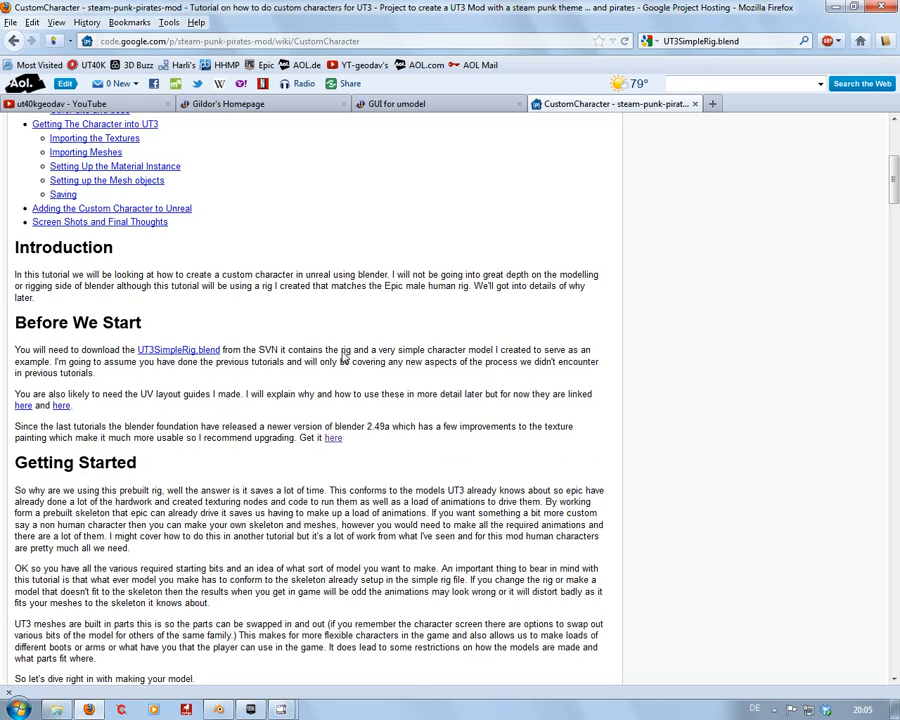
drag(895, 195, 896, 316)
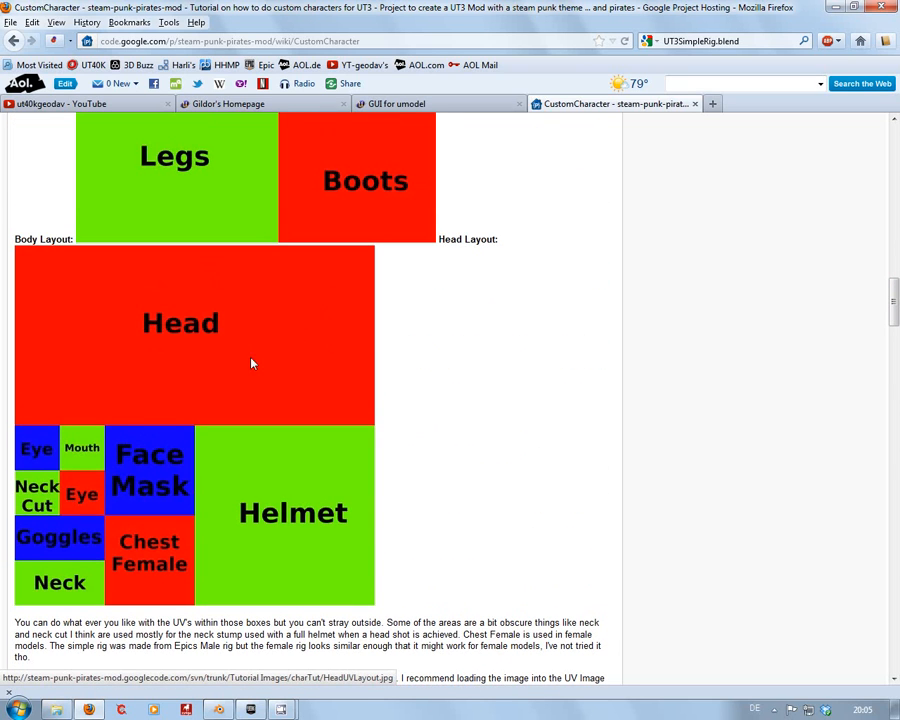
scroll(895, 308, up, 2)
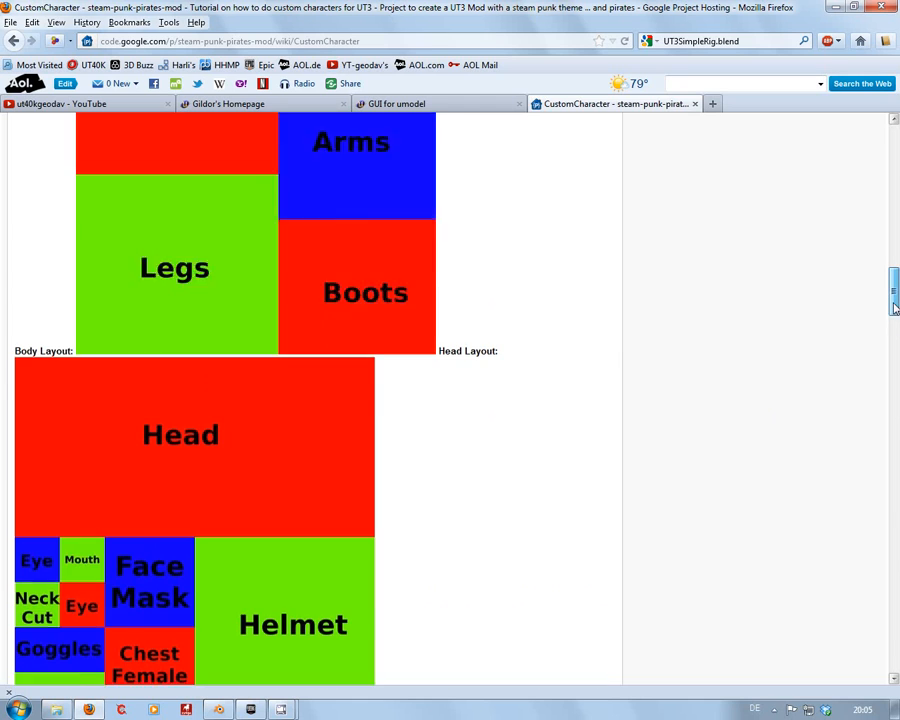
scroll(895, 308, up, 5)
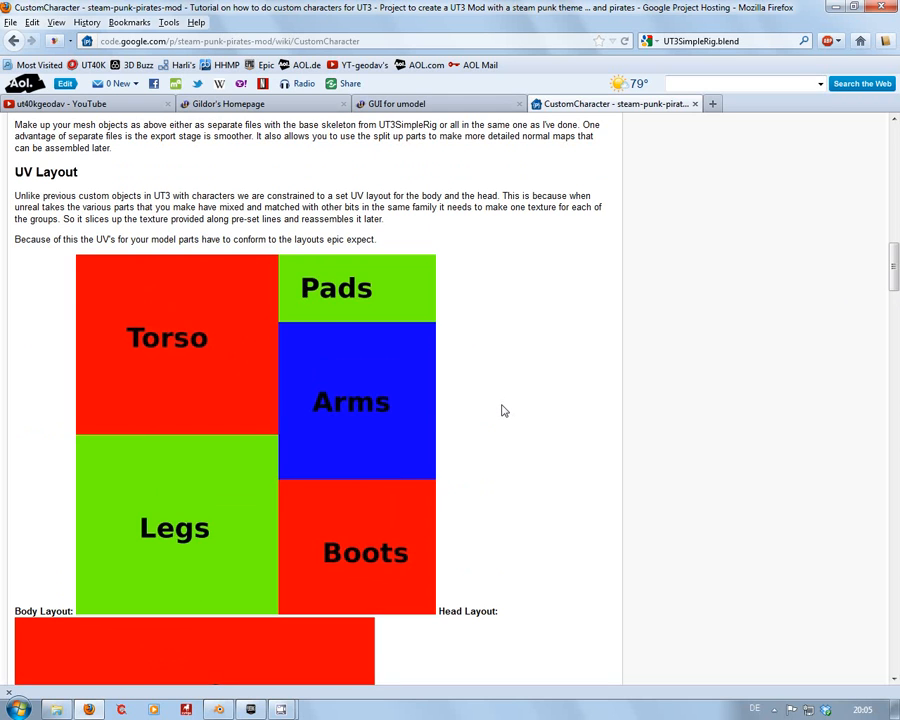
scroll(504, 411, up, 8)
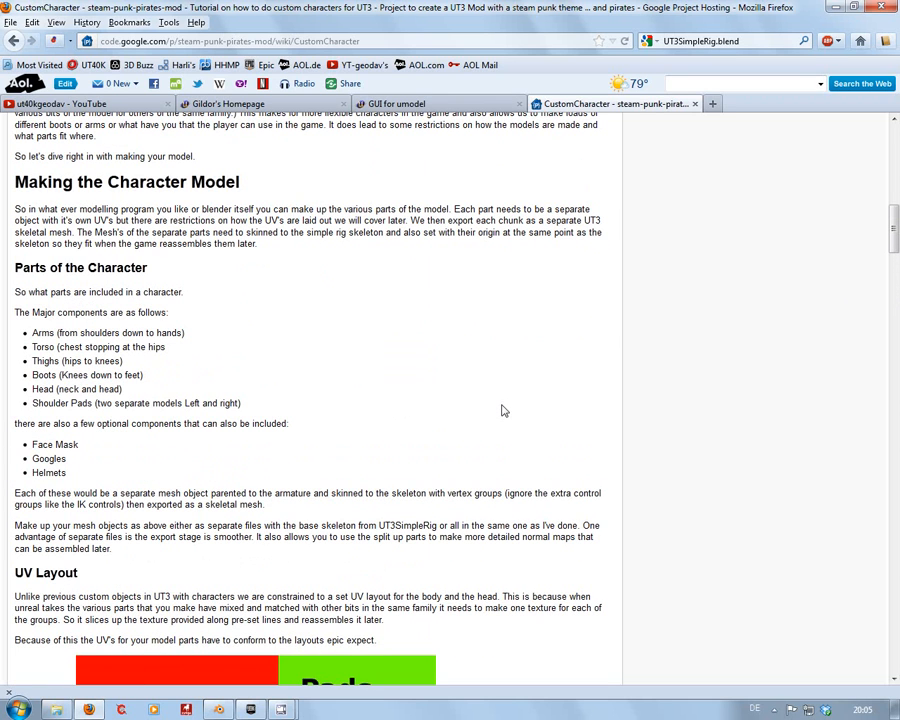
scroll(504, 411, down, 8)
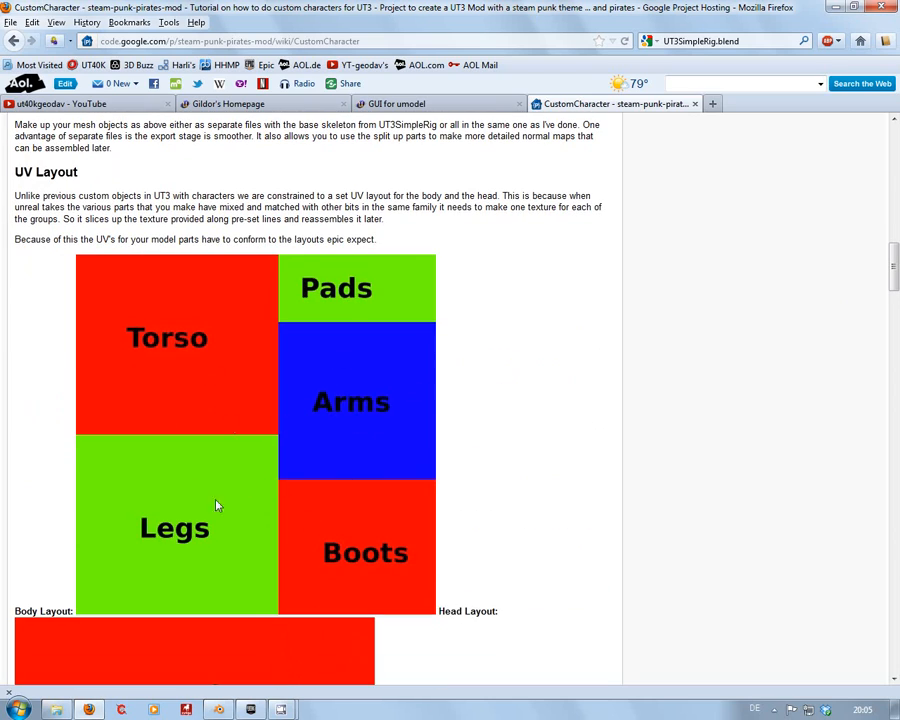
scroll(599, 398, up, 2)
scroll(600, 400, up, 15)
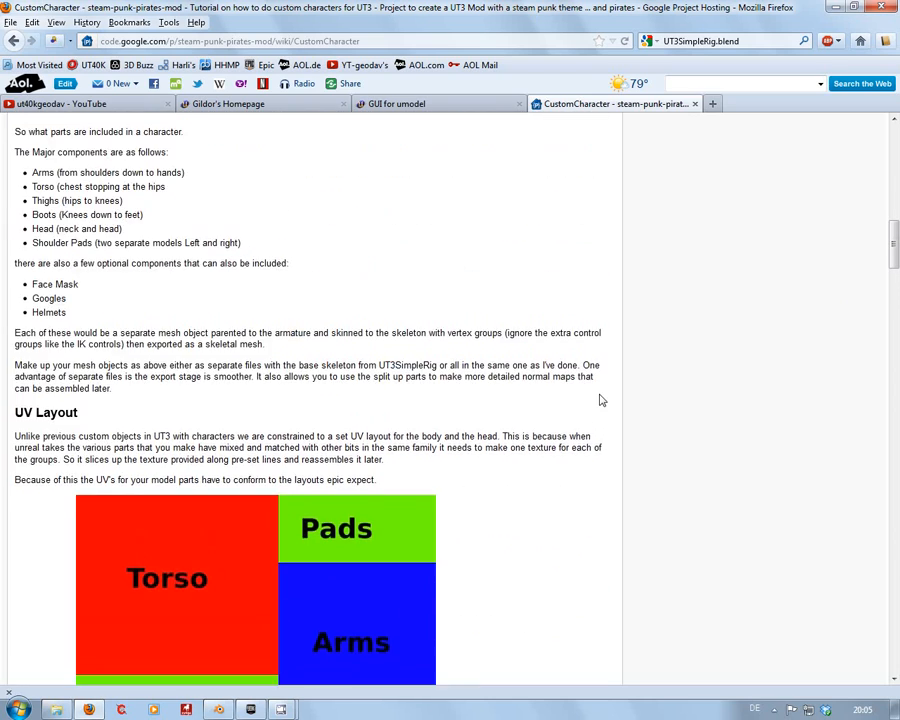
scroll(598, 398, up, 4)
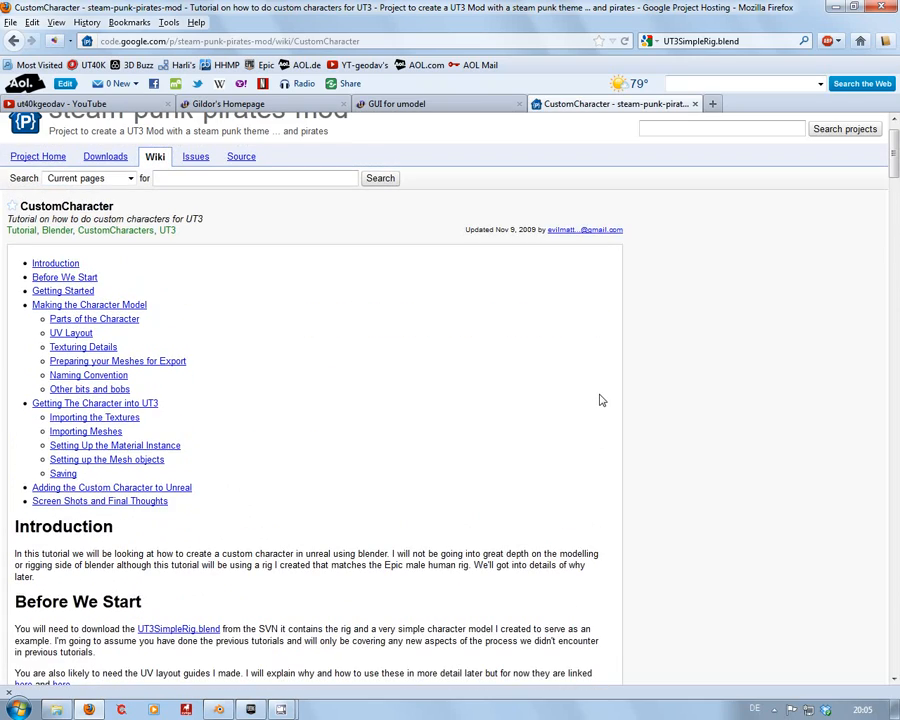
scroll(490, 395, down, 1)
scroll(480, 403, down, 1)
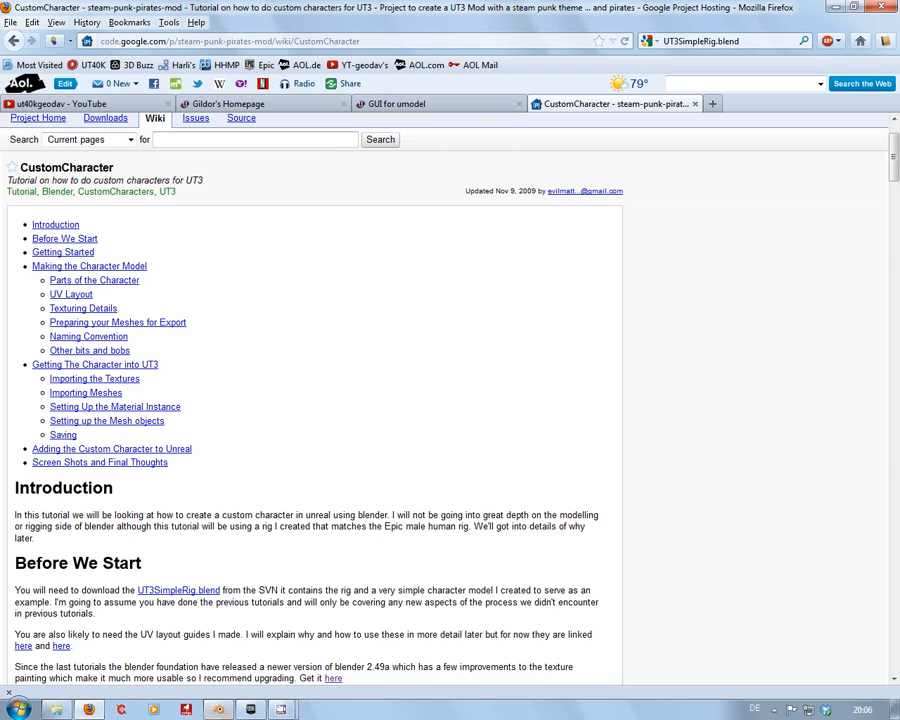
- Switch to Blender, look at the IronGuard model and start a new, empty scene
click(832, 8)
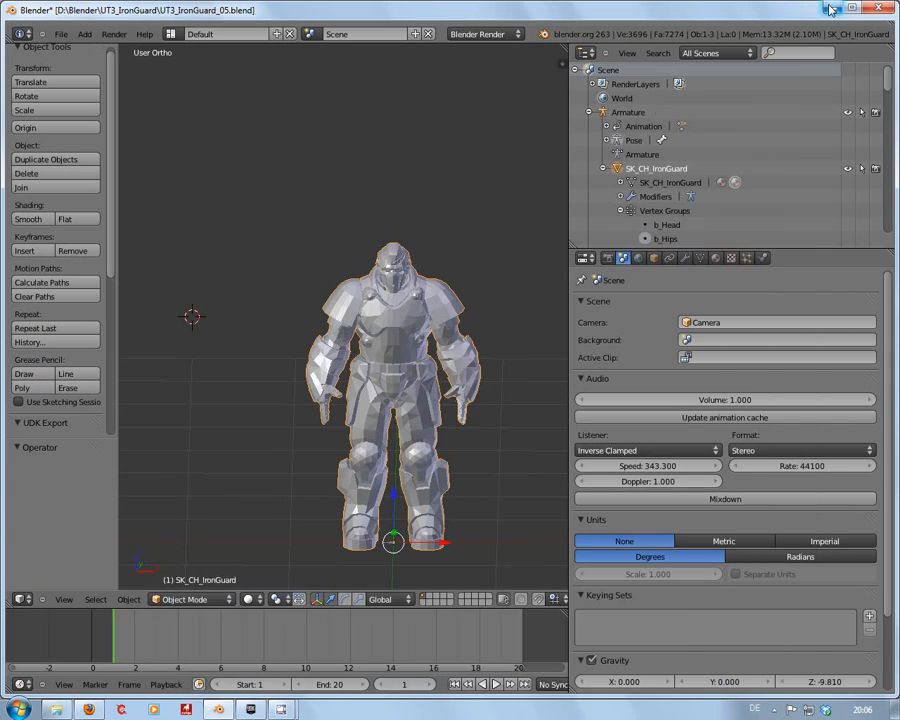
scroll(290, 377, down, 2)
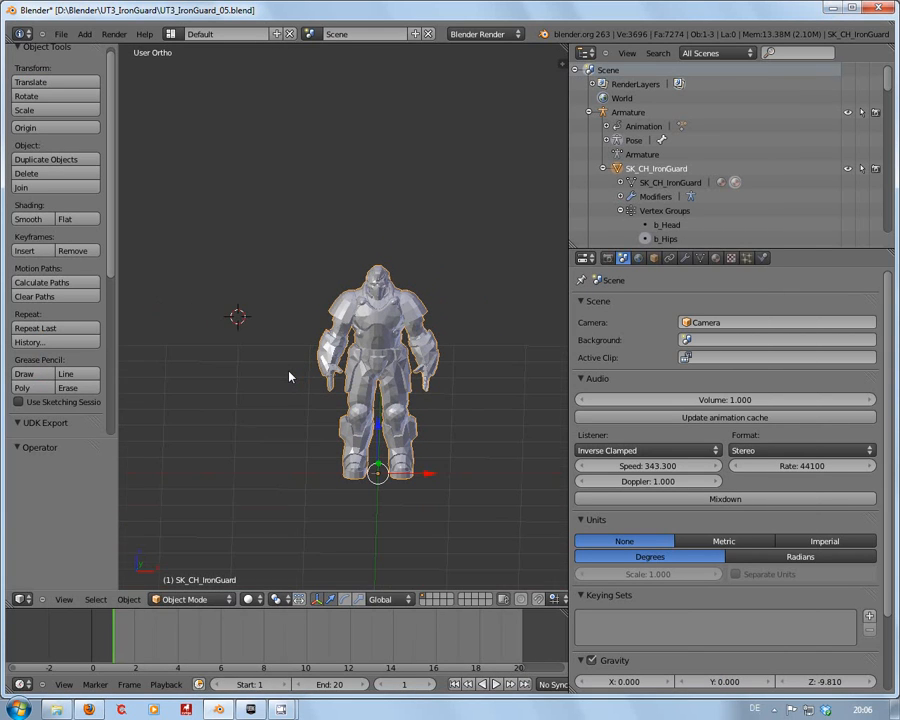
drag(290, 377, 284, 350)
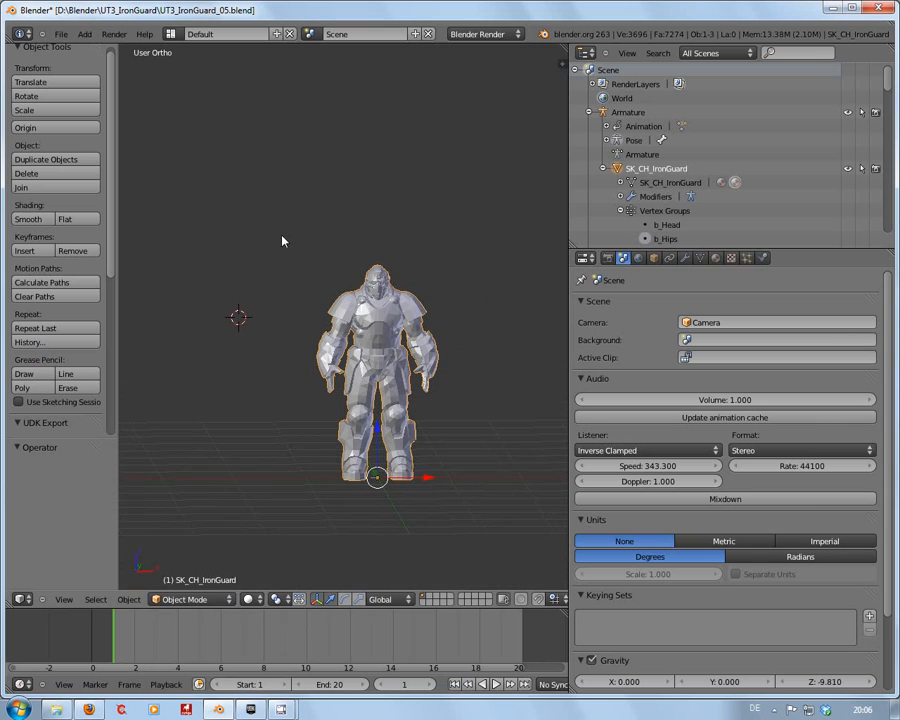
click(56, 34)
click(72, 40)
click(60, 34)
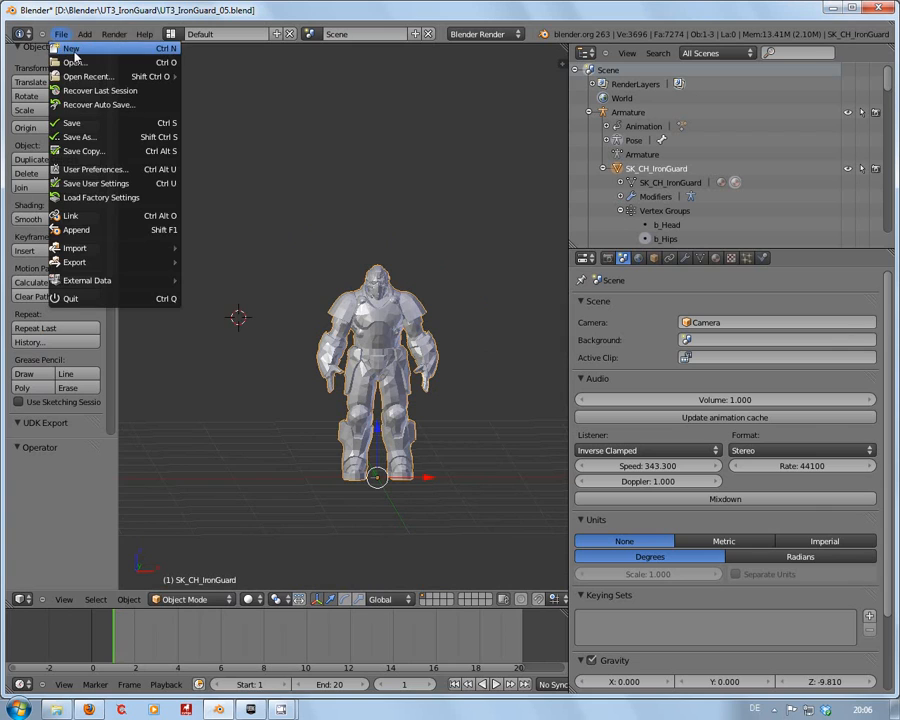
click(72, 49)
click(55, 52)
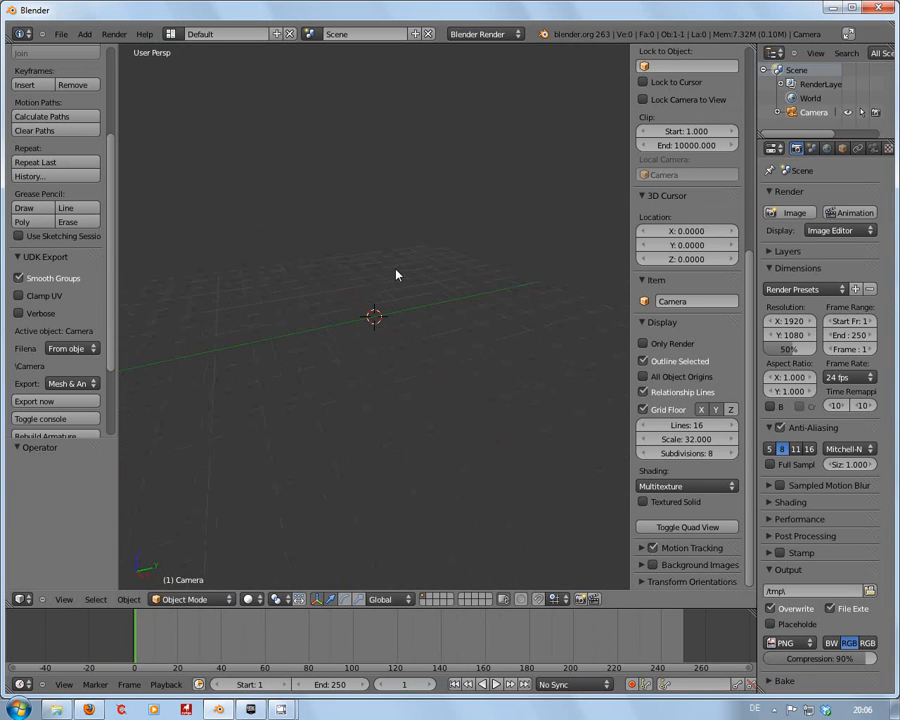
- Open UT3SimpleRig.blend from the D:\Blender folder
scroll(367, 270, up, 2)
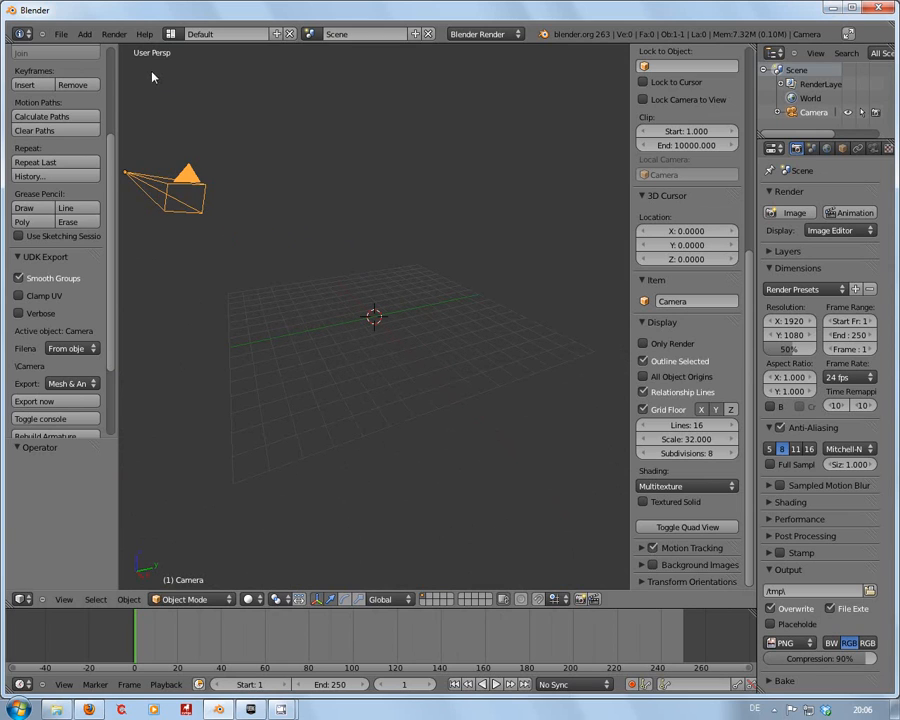
click(61, 35)
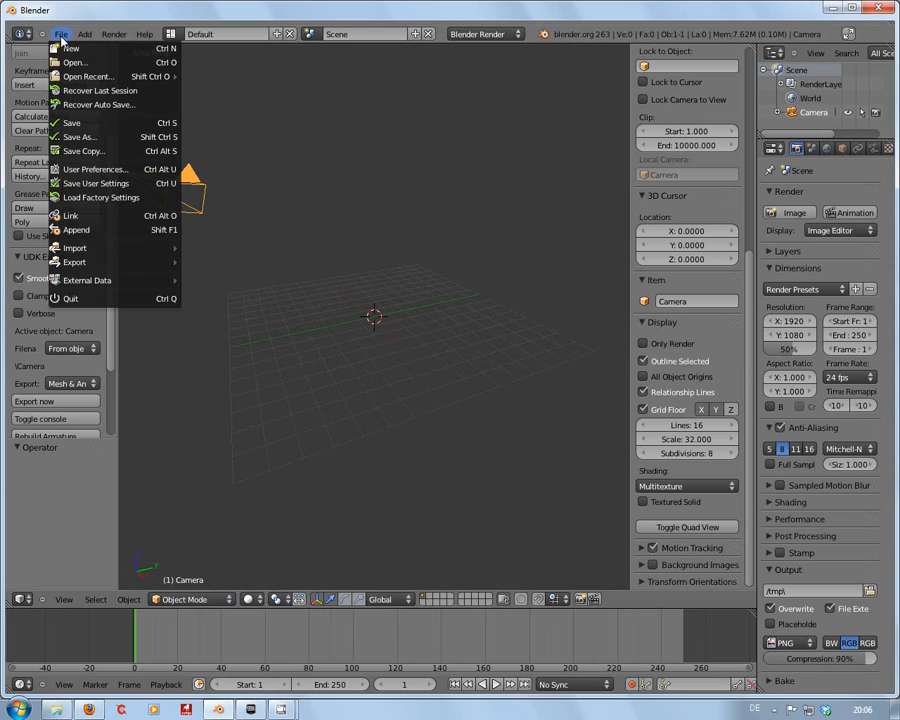
click(75, 64)
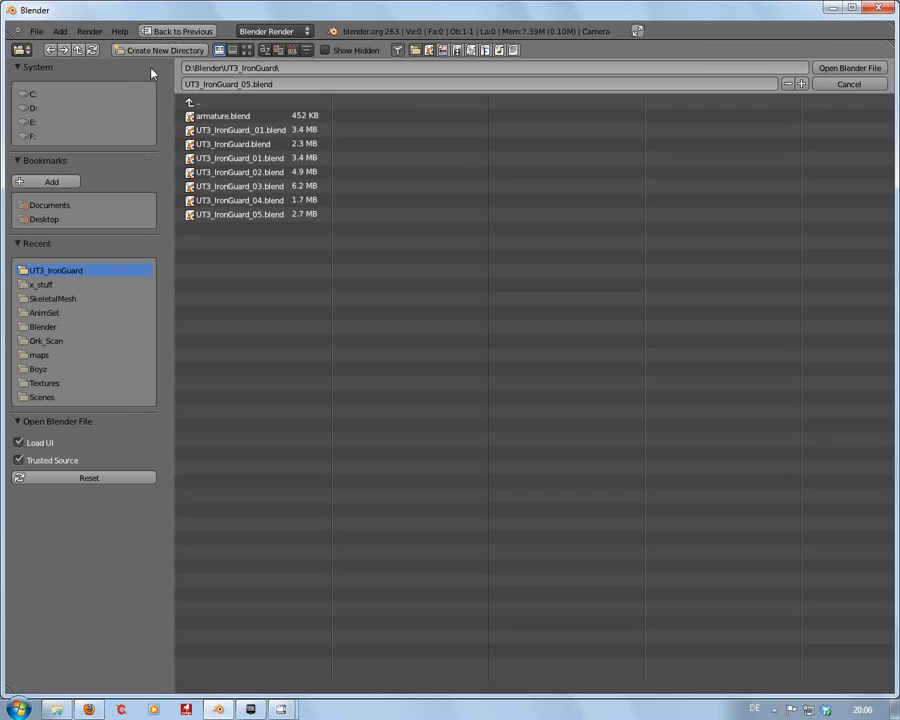
click(77, 50)
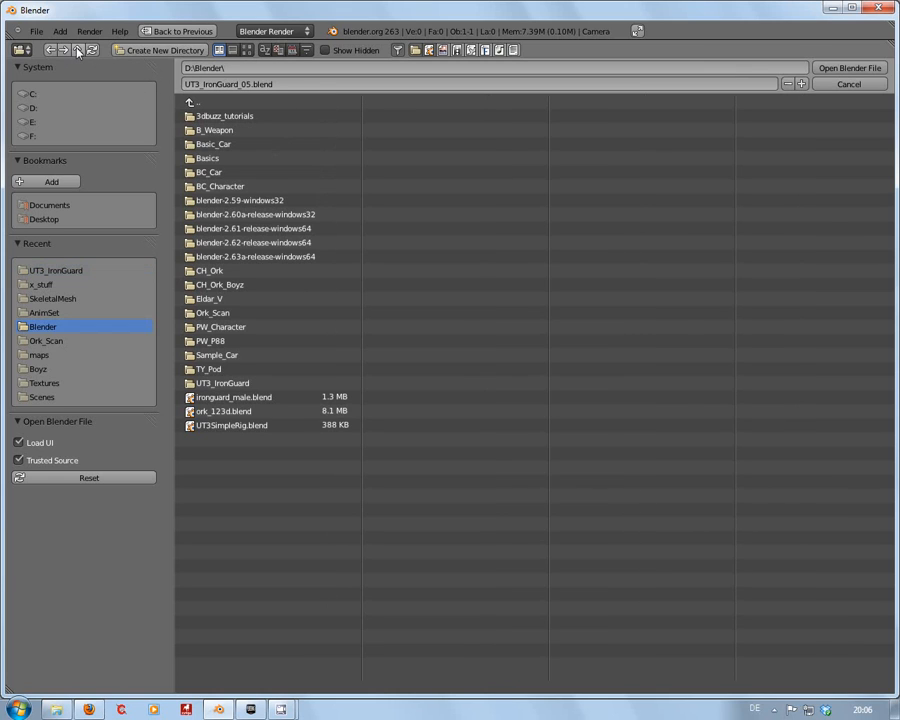
click(232, 427)
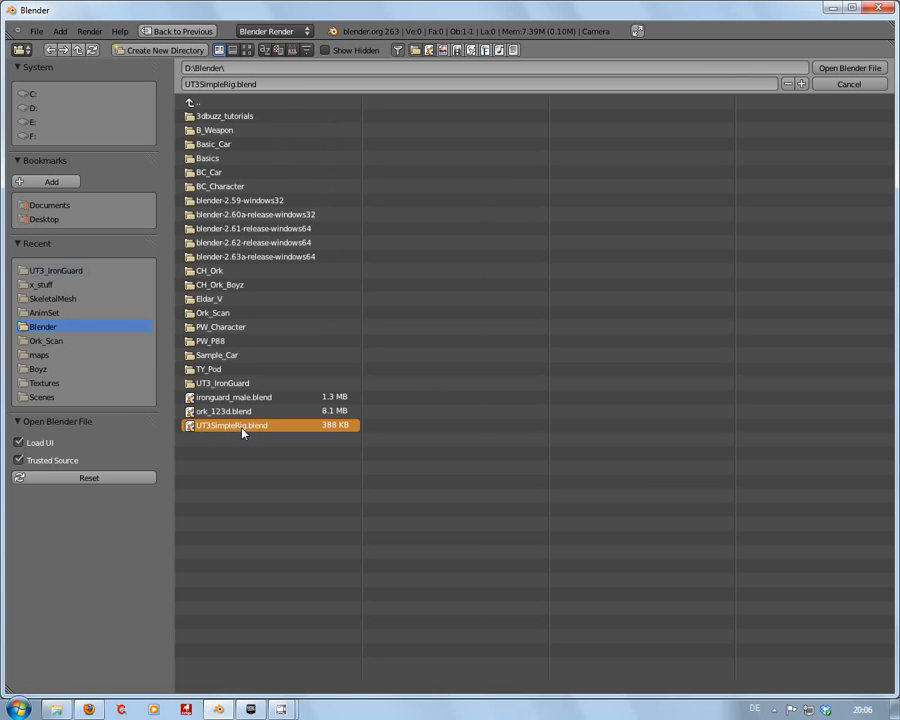
click(841, 68)
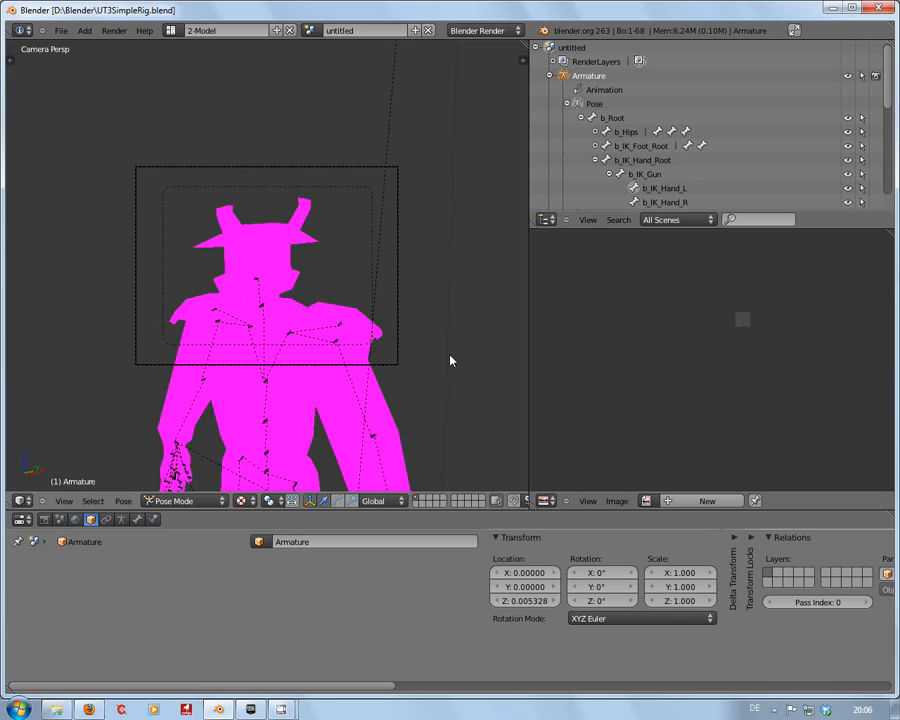
- Look over the whole rigged character and start a new scene from the start-up file
scroll(450, 360, down, 5)
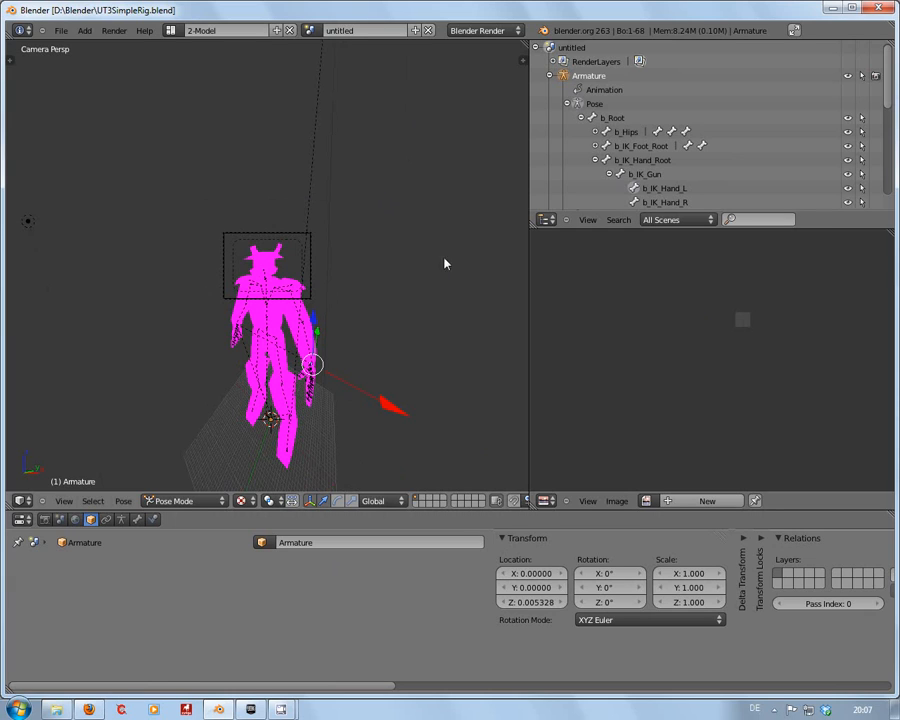
scroll(374, 272, up, 2)
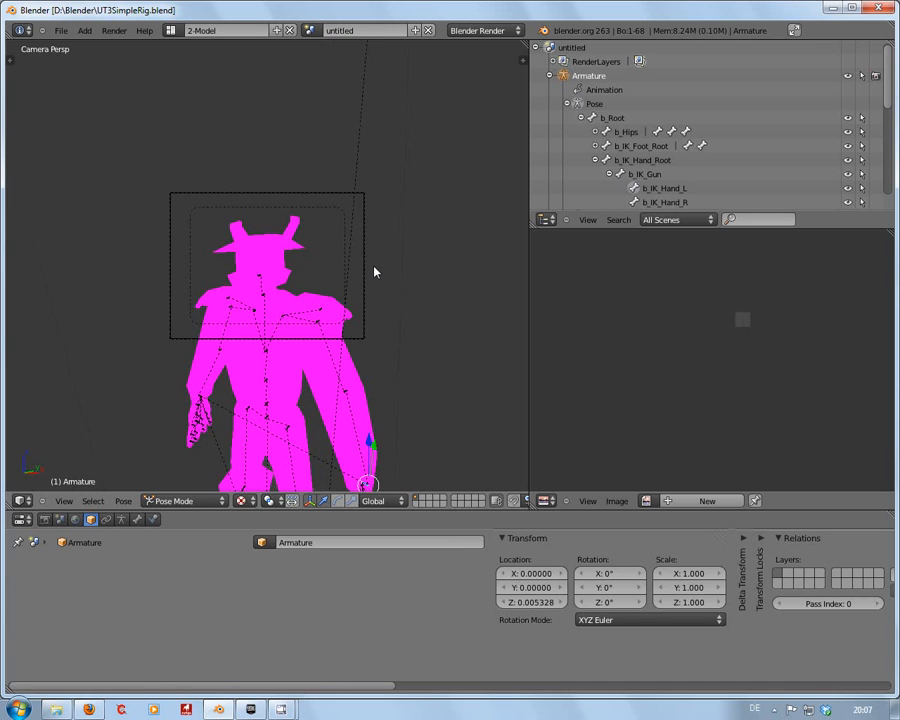
scroll(374, 272, down, 2)
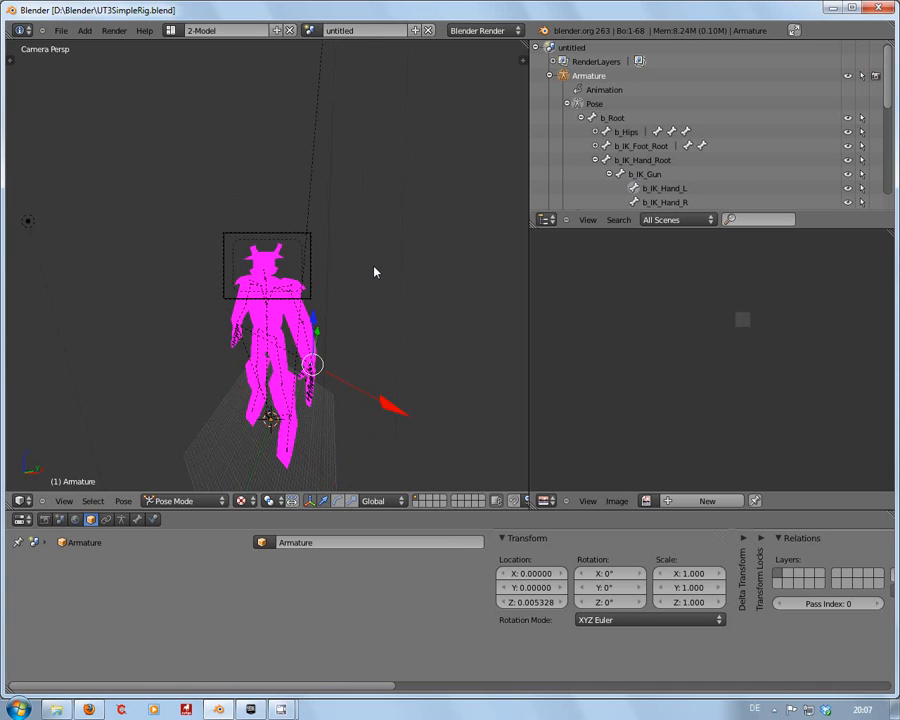
click(60, 30)
click(68, 45)
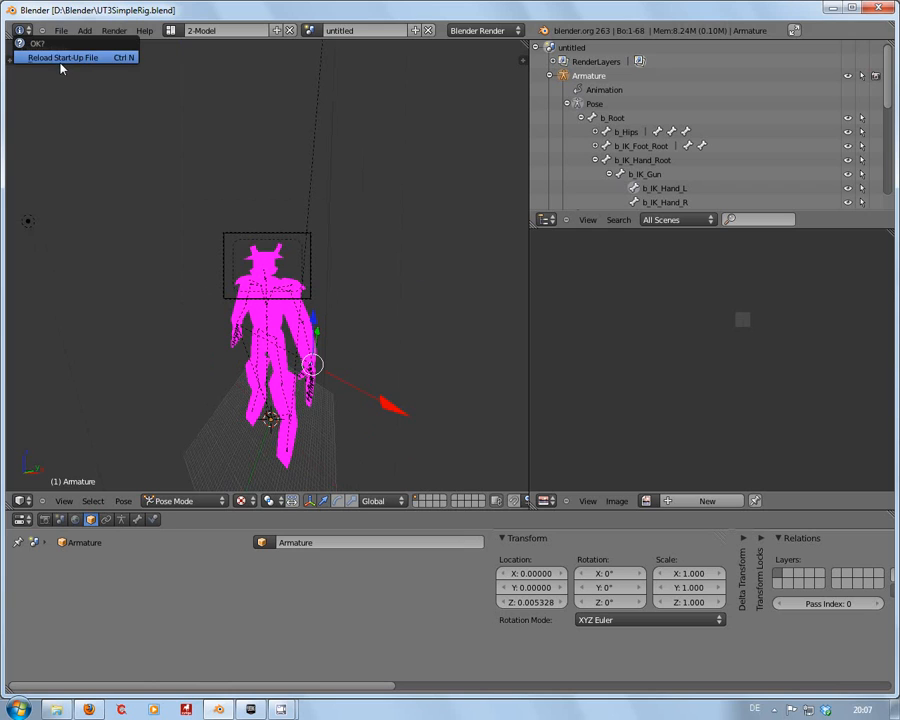
click(62, 57)
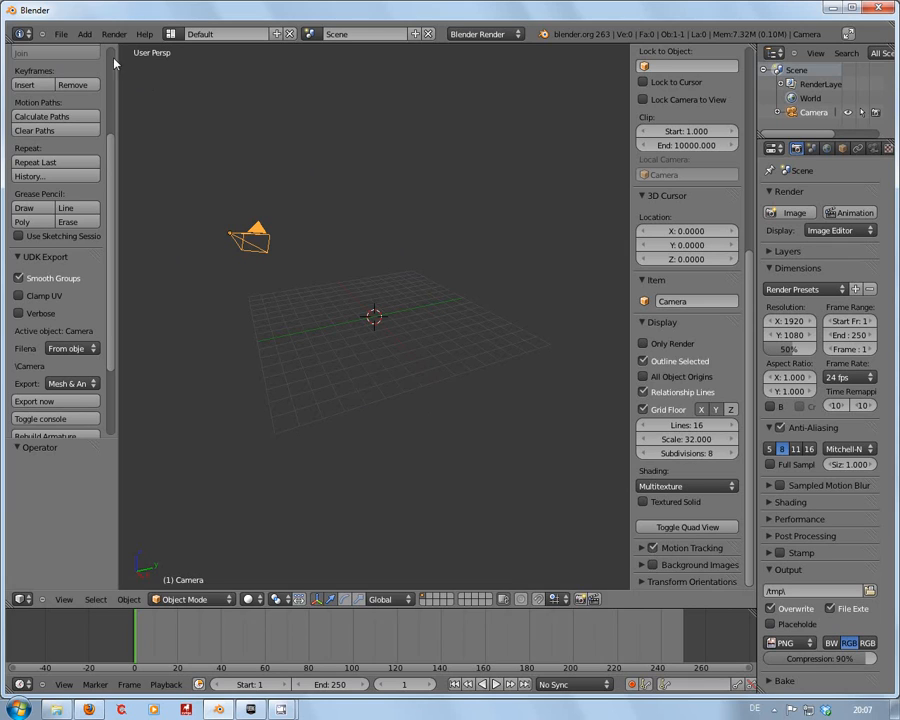
- Append the Armature object from D:\Blender\UT3SimpleRig.blend to the empty scene
click(61, 35)
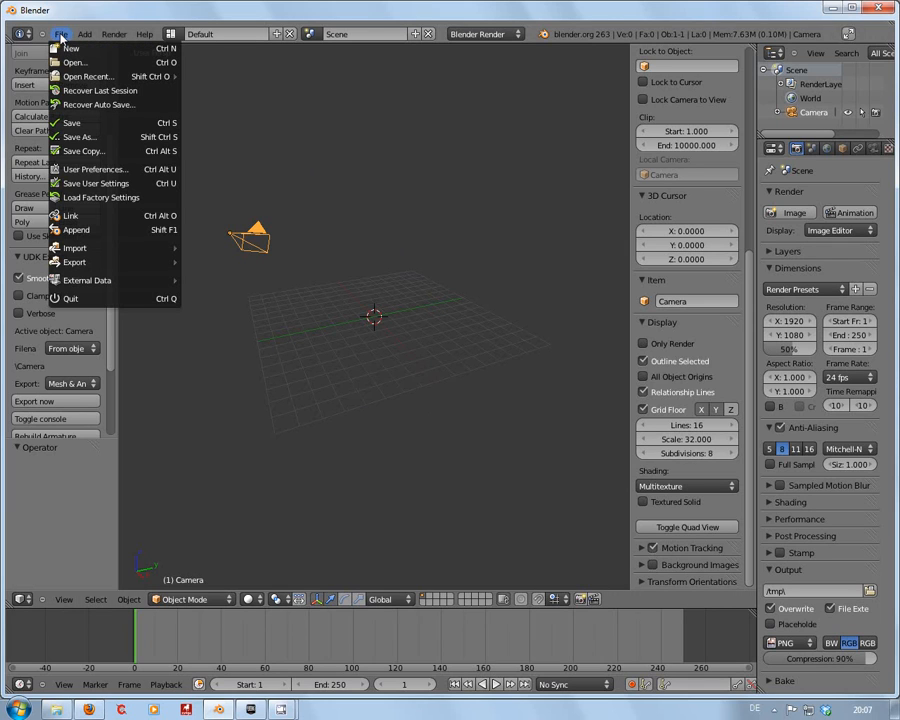
click(78, 230)
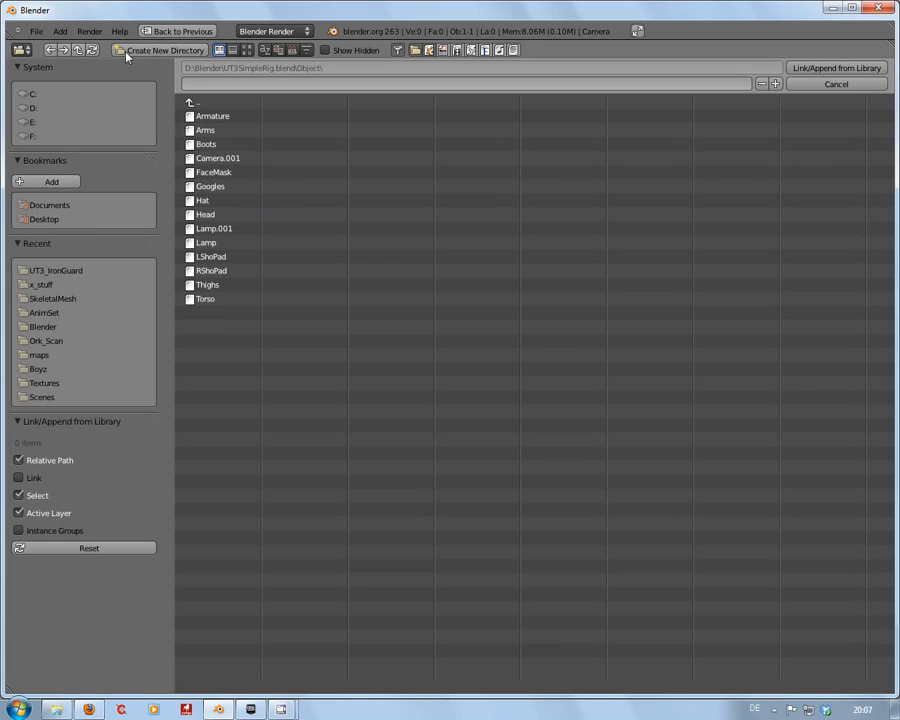
click(78, 50)
click(78, 50)
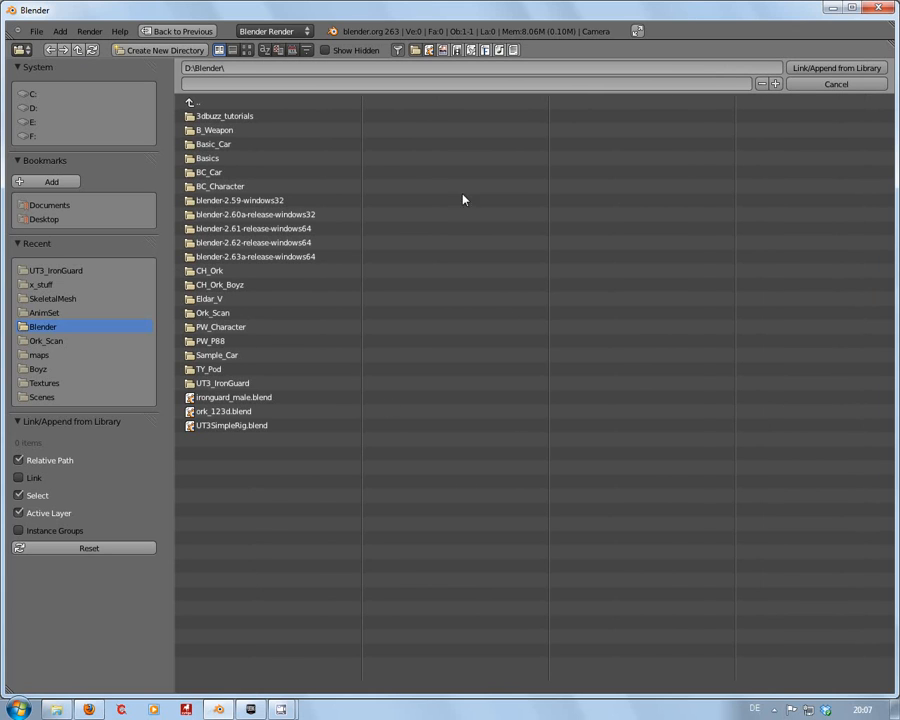
click(257, 427)
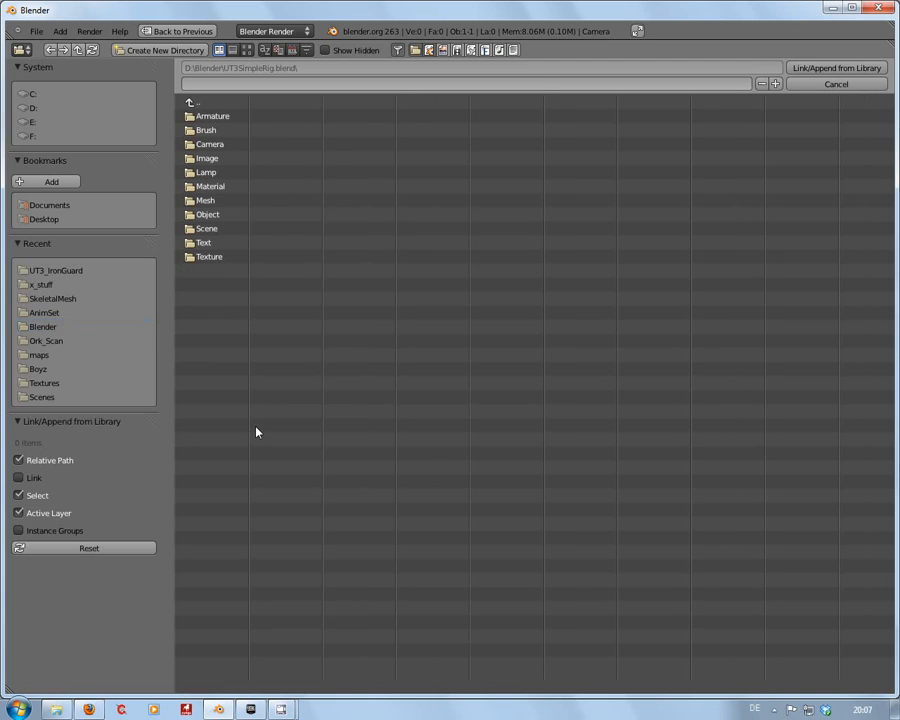
click(216, 216)
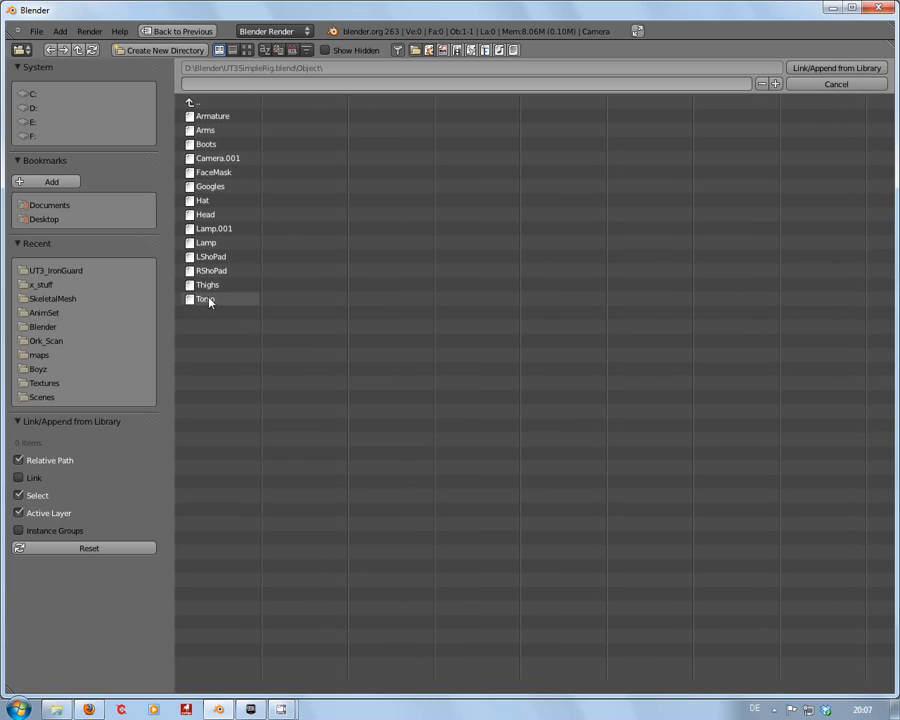
click(219, 121)
click(828, 72)
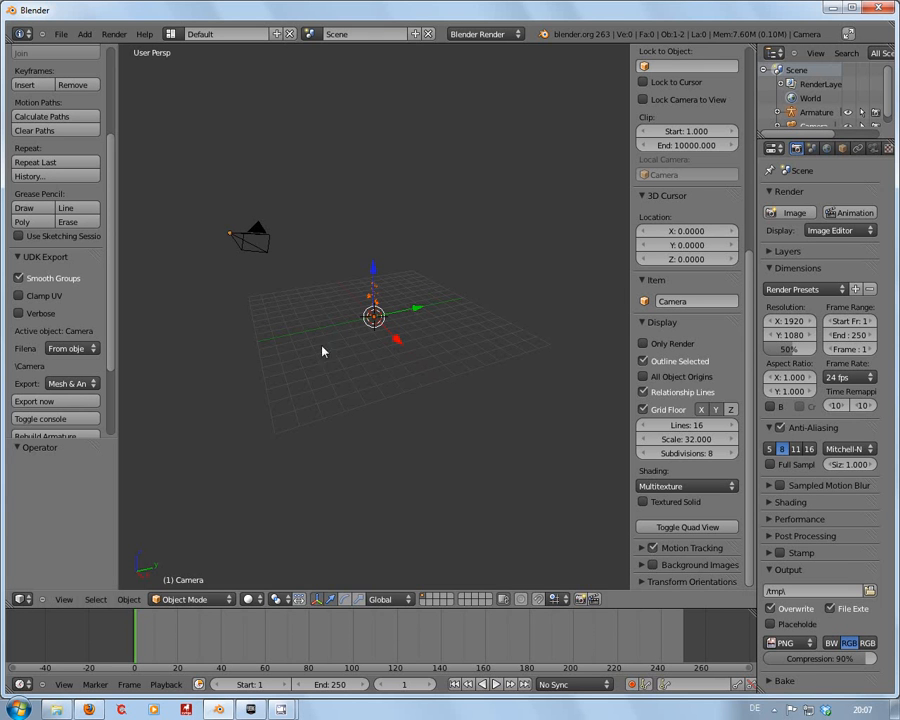
- Examine the appended armature's bones from the front, both up close and as a whole
drag(281, 348, 383, 309)
scroll(383, 309, up, 5)
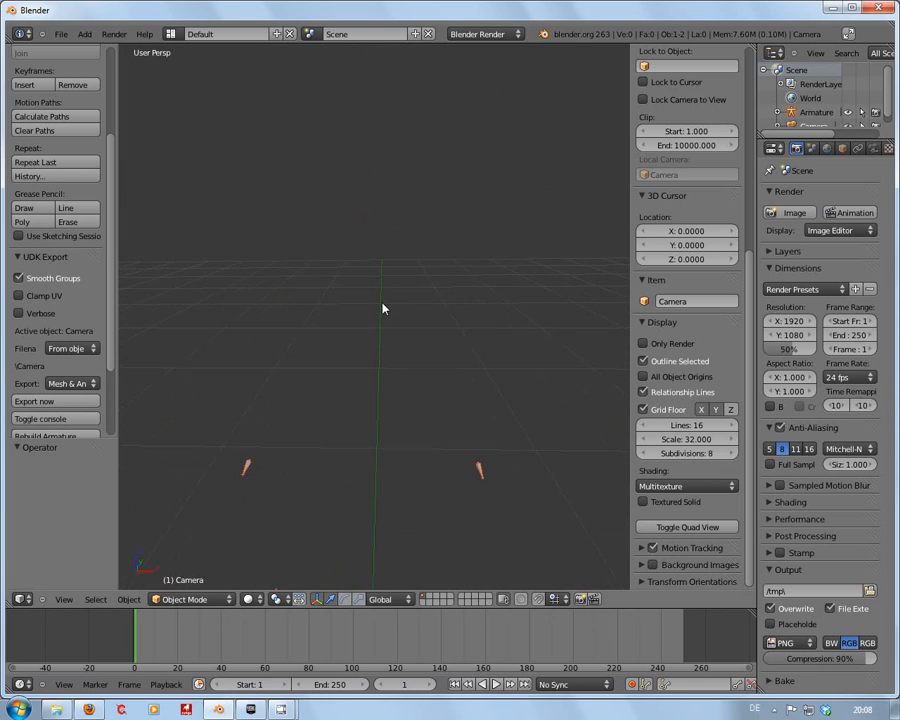
scroll(590, 433, down, 5)
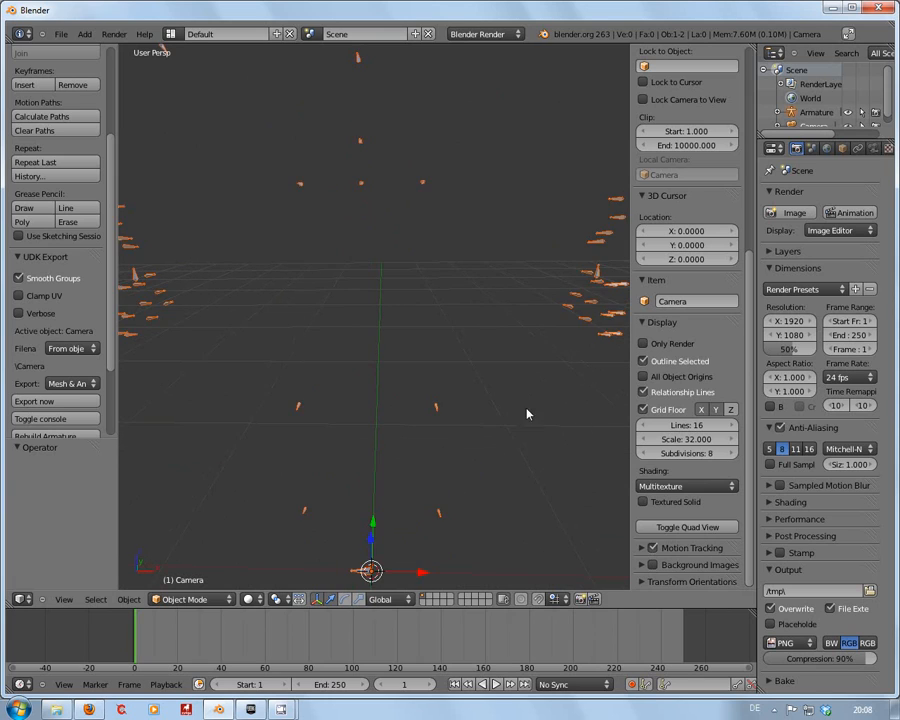
scroll(527, 413, down, 2)
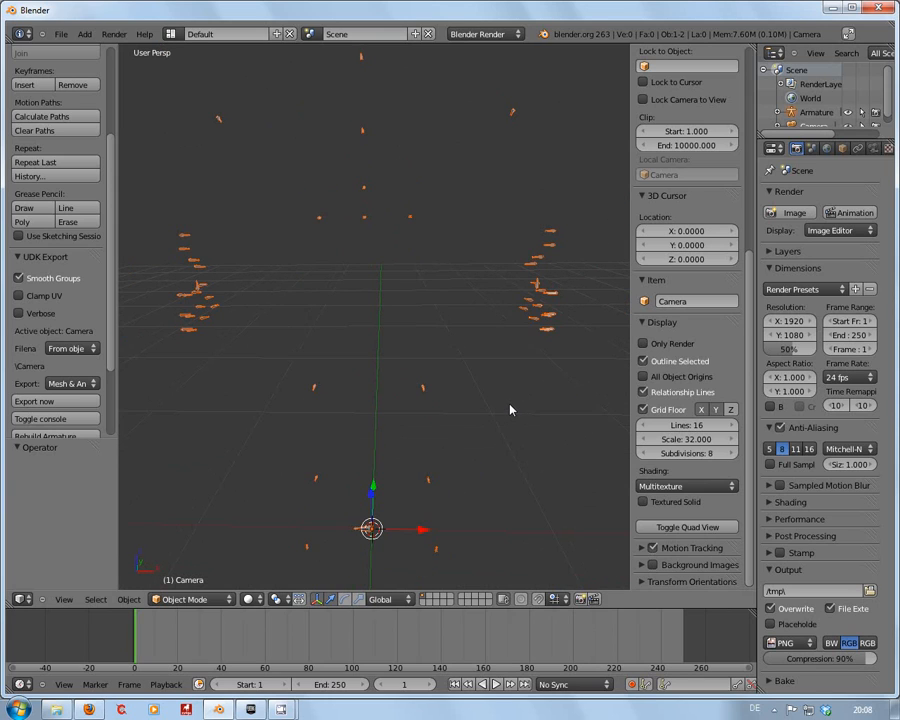
scroll(496, 374, down, 3)
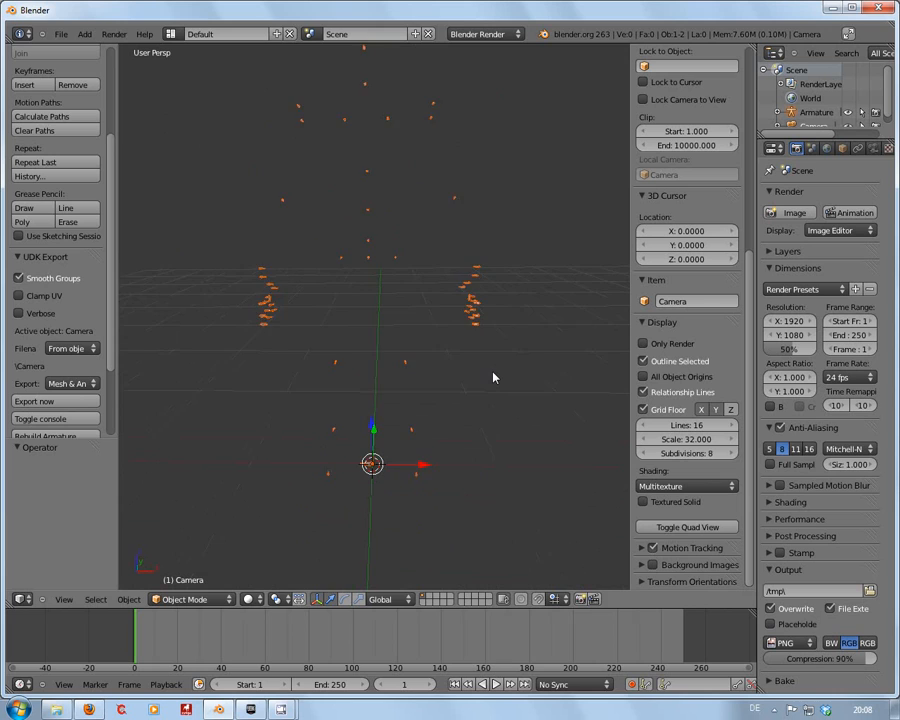
scroll(493, 377, down, 2)
mouse_move(458, 388)
mouse_down()
mouse_move(528, 408)
mouse_move(611, 392)
mouse_move(585, 379)
mouse_move(446, 392)
mouse_up()
scroll(483, 337, up, 1)
scroll(483, 337, up, 2)
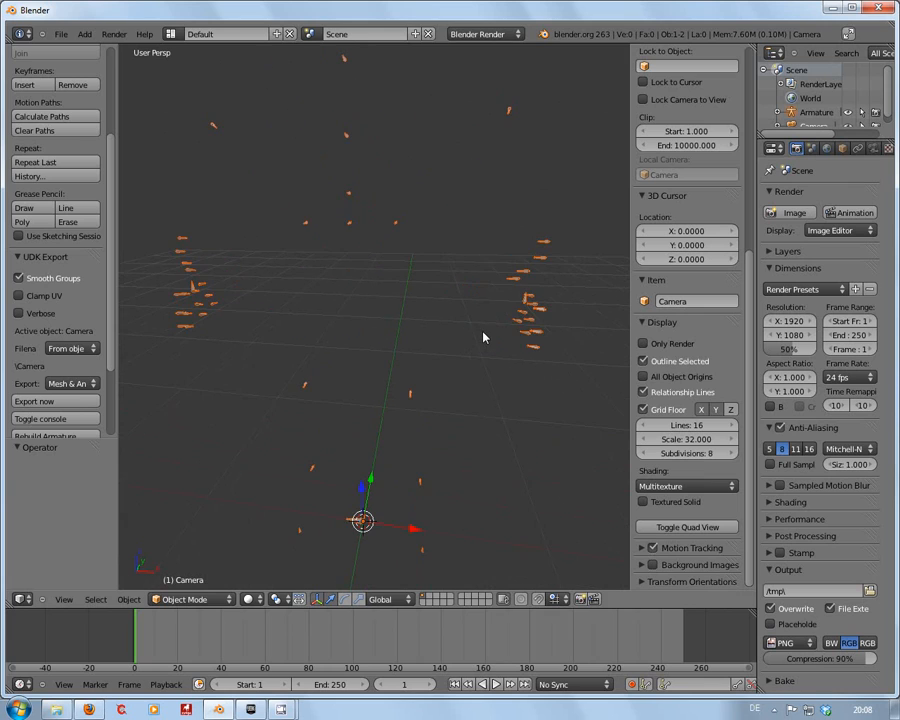
scroll(480, 338, down, 4)
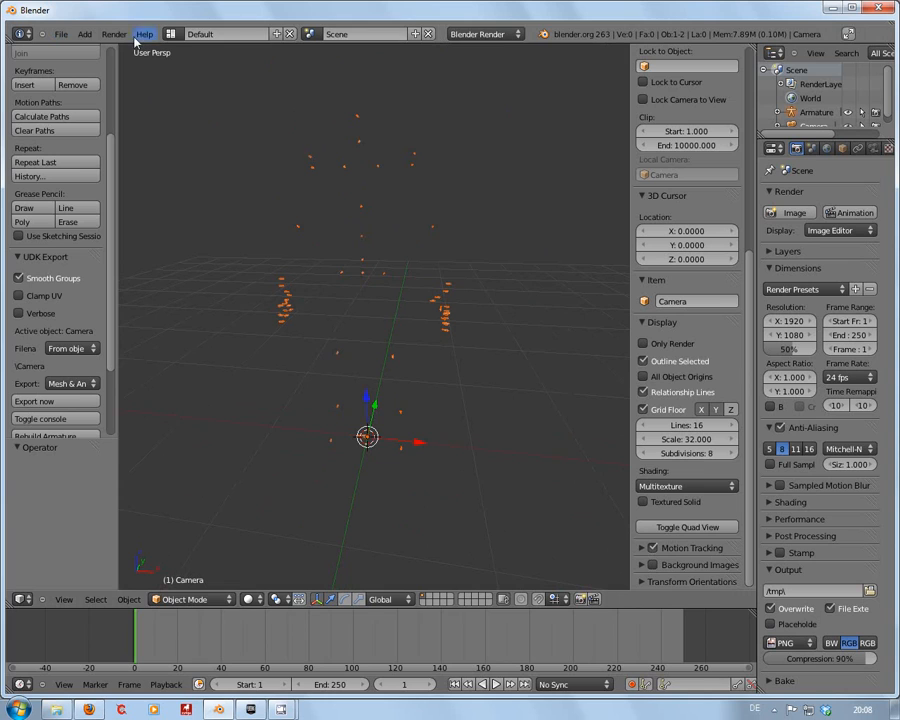
- Save the scene as armature.blend in D:\Blender\UT3_IronGuard, replacing the existing file
click(61, 35)
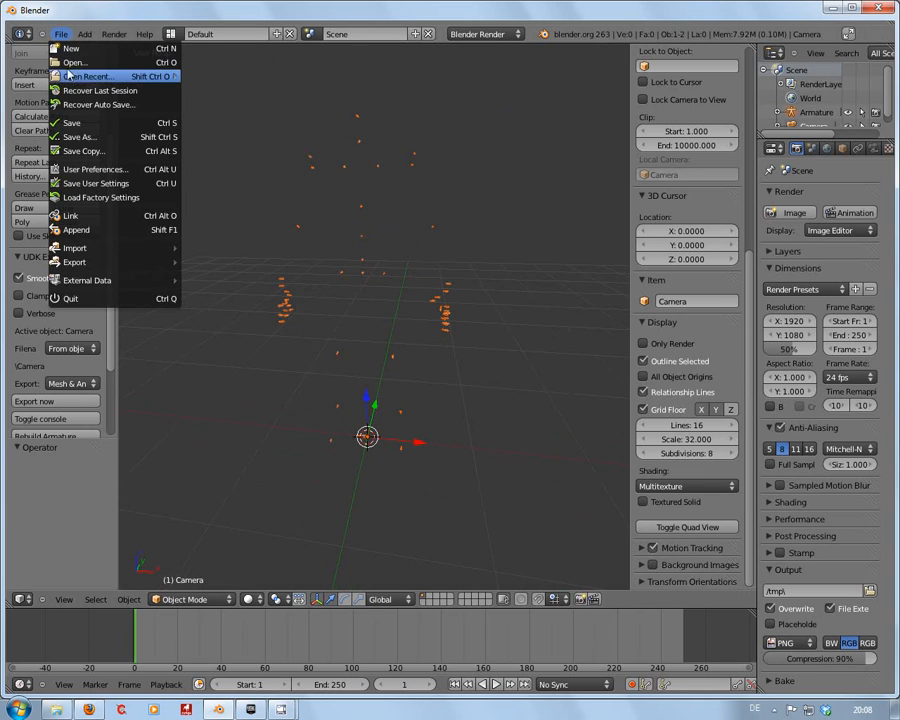
click(99, 137)
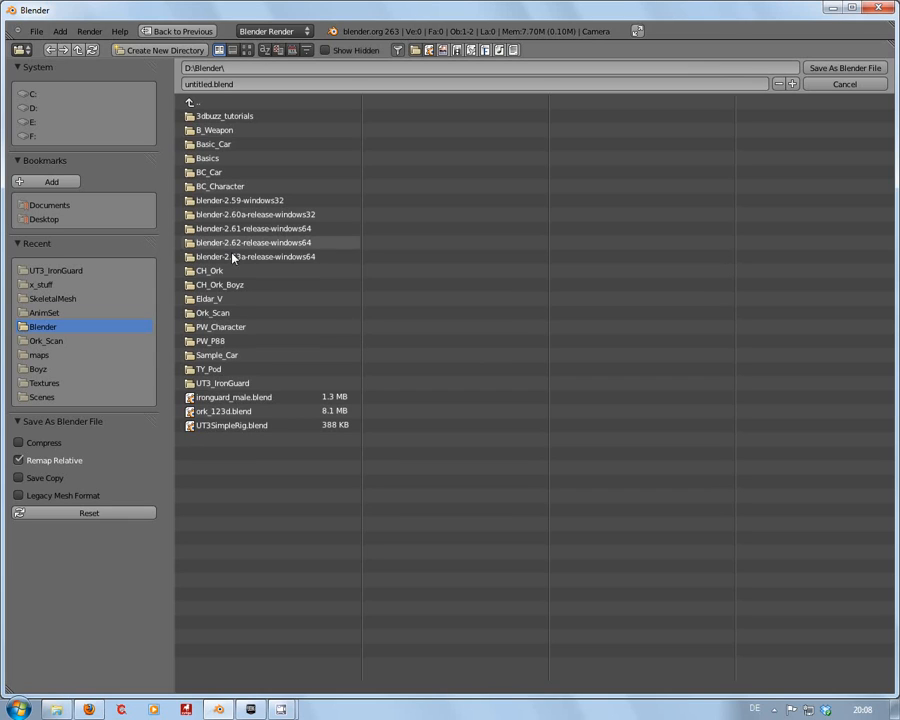
click(245, 384)
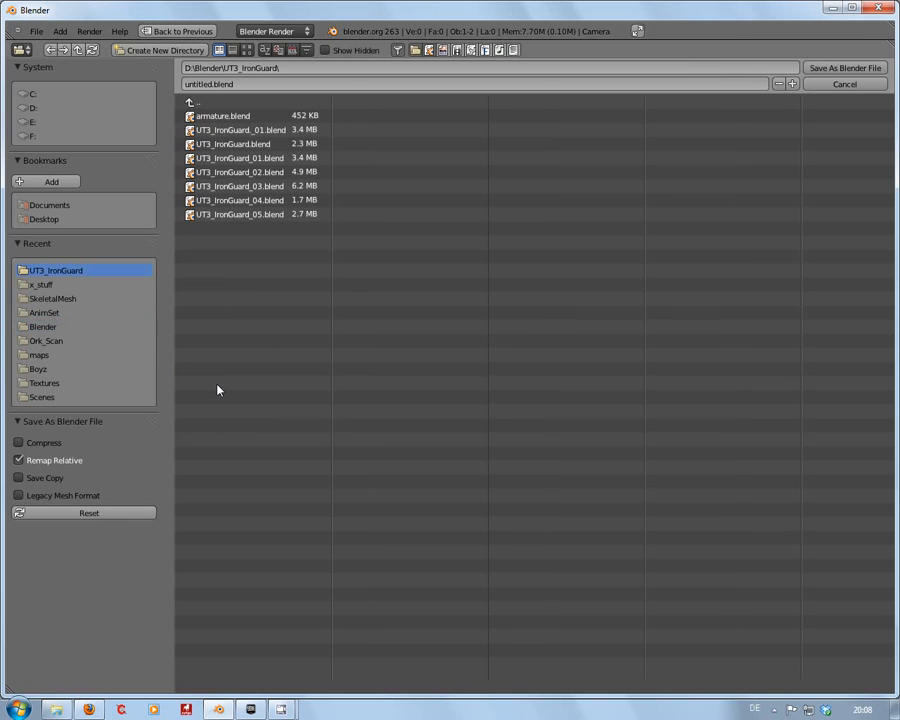
click(218, 118)
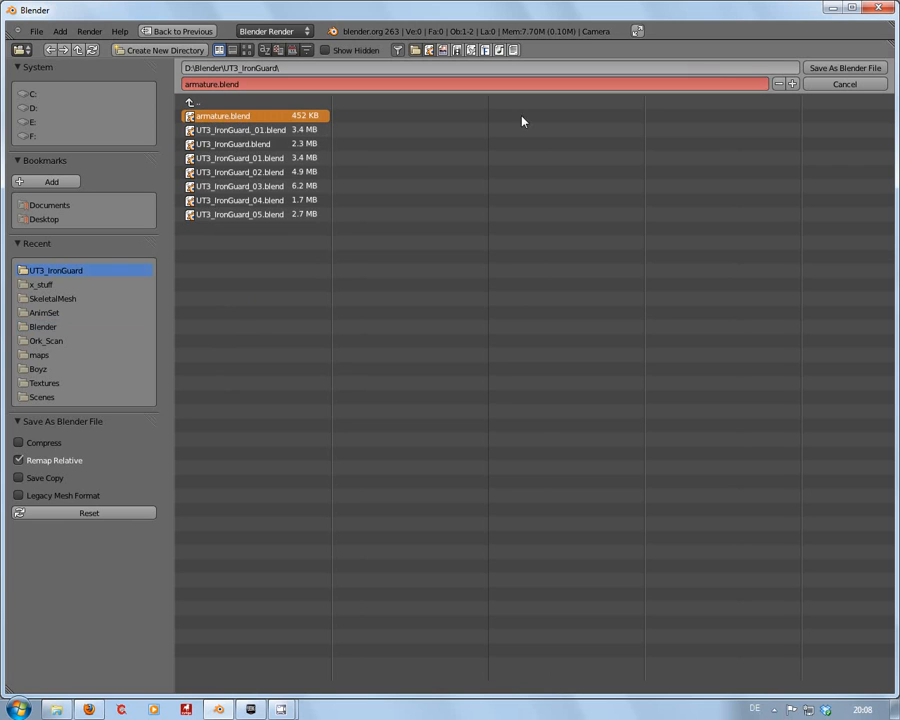
click(826, 68)
scroll(508, 386, up, 4)
scroll(508, 386, down, 6)
scroll(507, 389, up, 2)
scroll(507, 389, down, 1)
drag(356, 504, 373, 492)
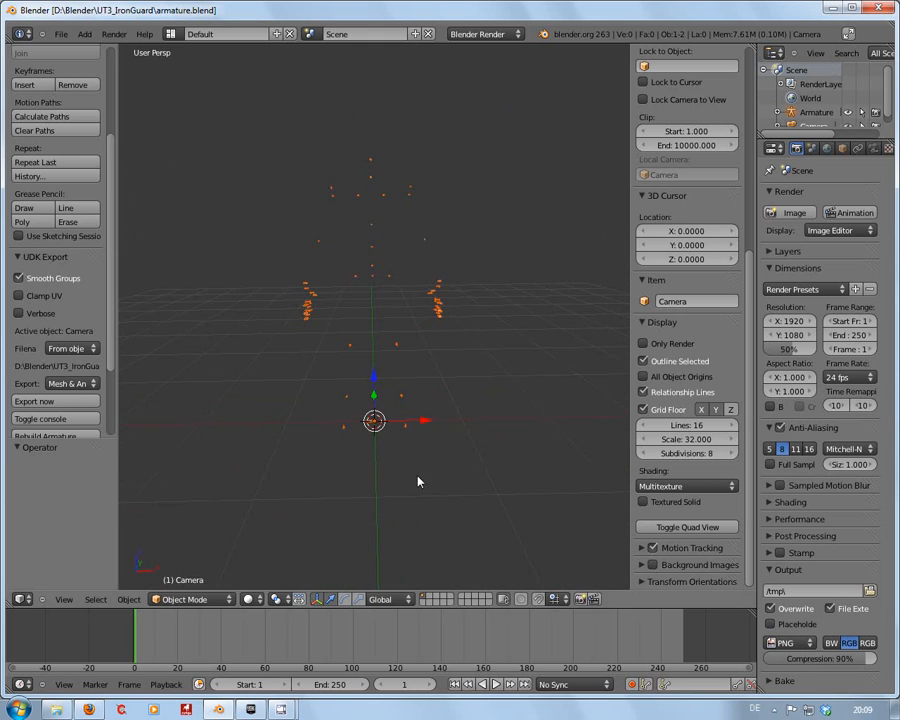
- Import SK_CH_IronGuard_MaleA.psk from C:\ut3stuff\CH_IronGuard_Male\SkeletalMesh with Mesh, Bones and Single UV Texture(s) enabled and a bone length of 1.00
drag(113, 325, 112, 398)
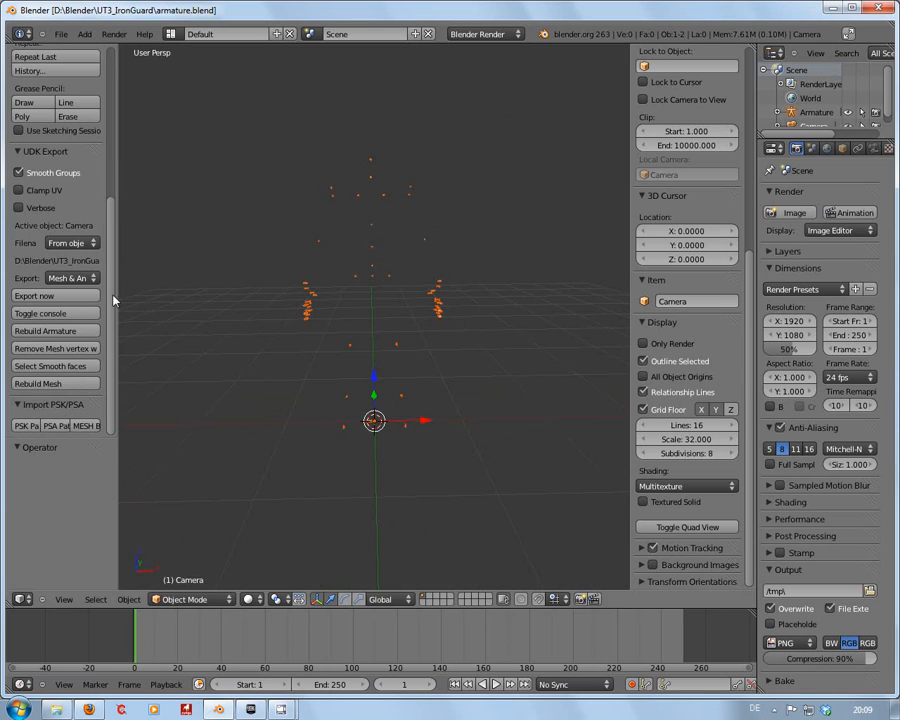
scroll(114, 300, up, 6)
scroll(114, 300, down, 6)
scroll(398, 217, down, 2)
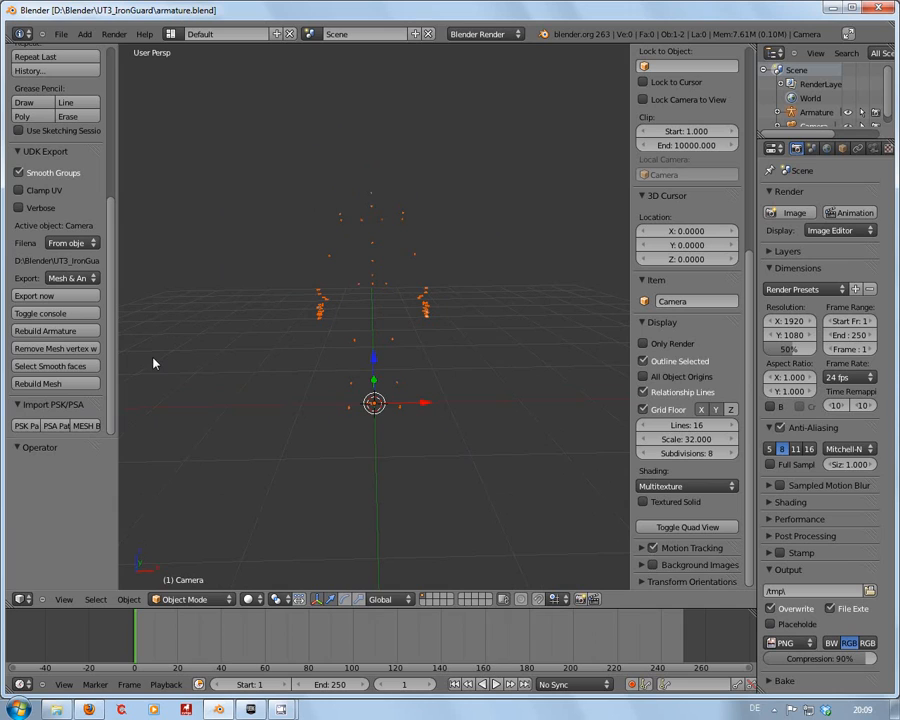
click(22, 425)
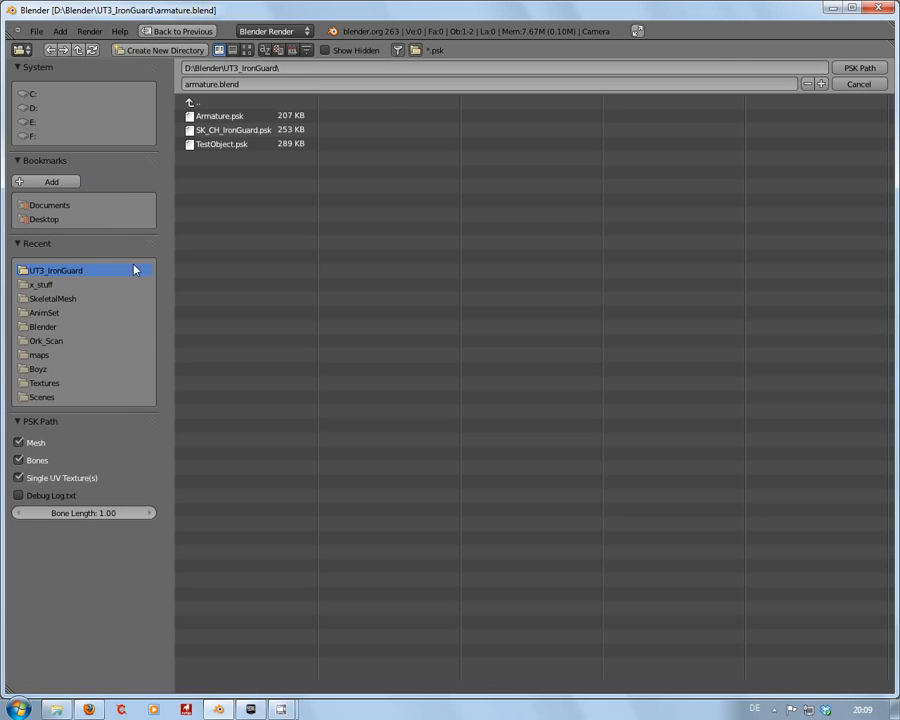
click(25, 93)
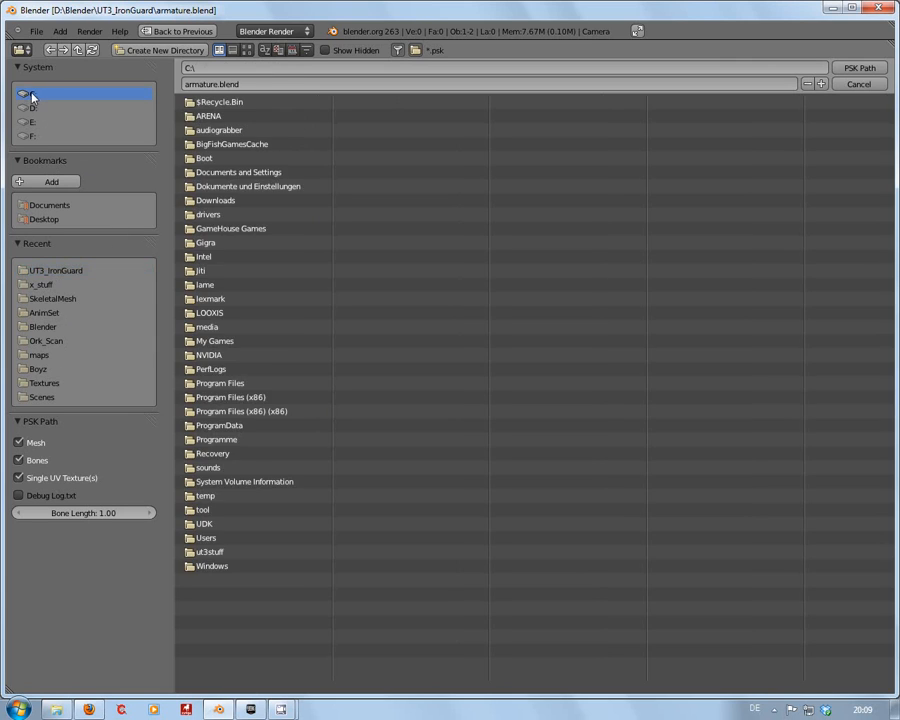
click(297, 553)
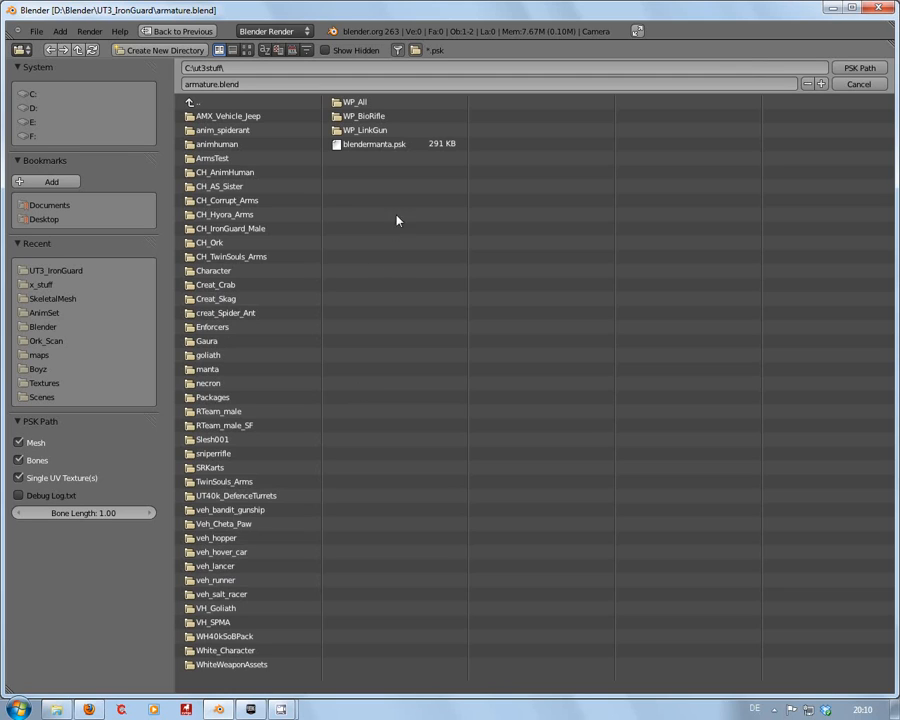
click(224, 231)
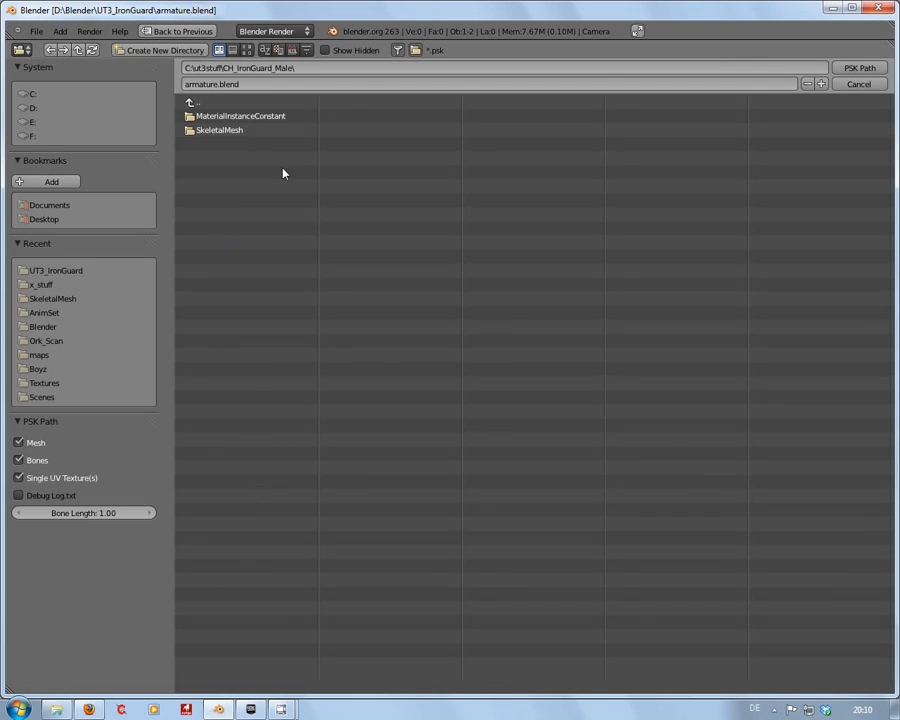
click(211, 133)
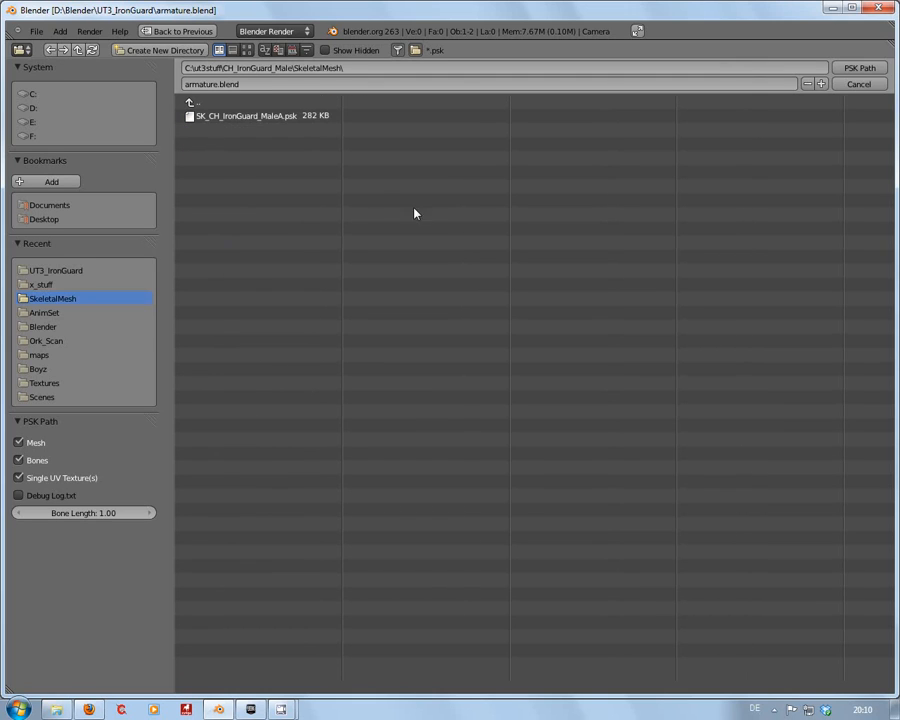
click(235, 116)
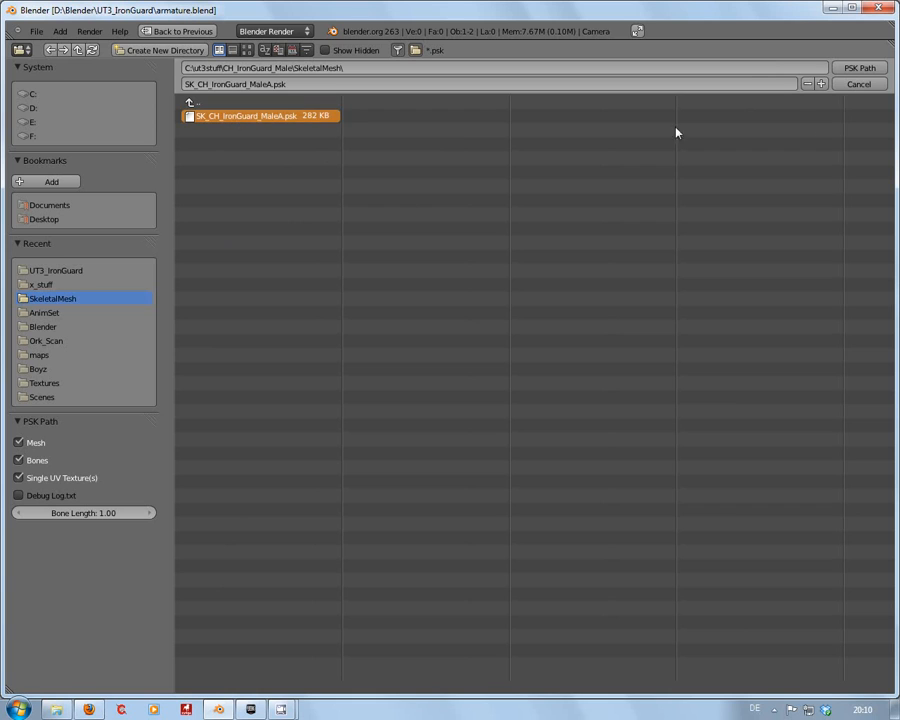
click(857, 72)
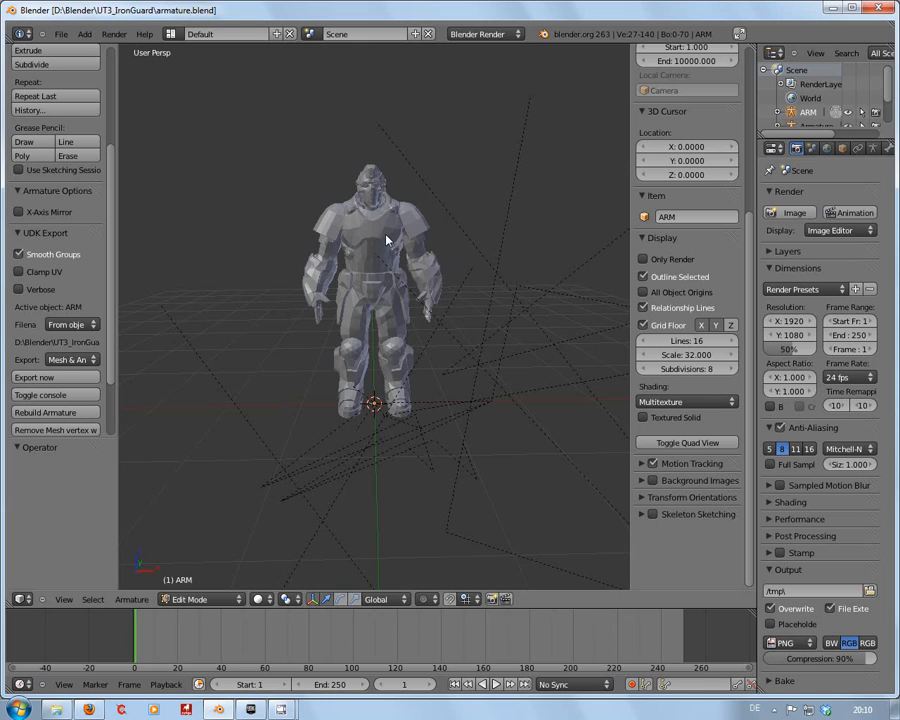
- Examine the imported IronGuard mesh up close and from a distance, including the spread of its armature
scroll(408, 301, up, 5)
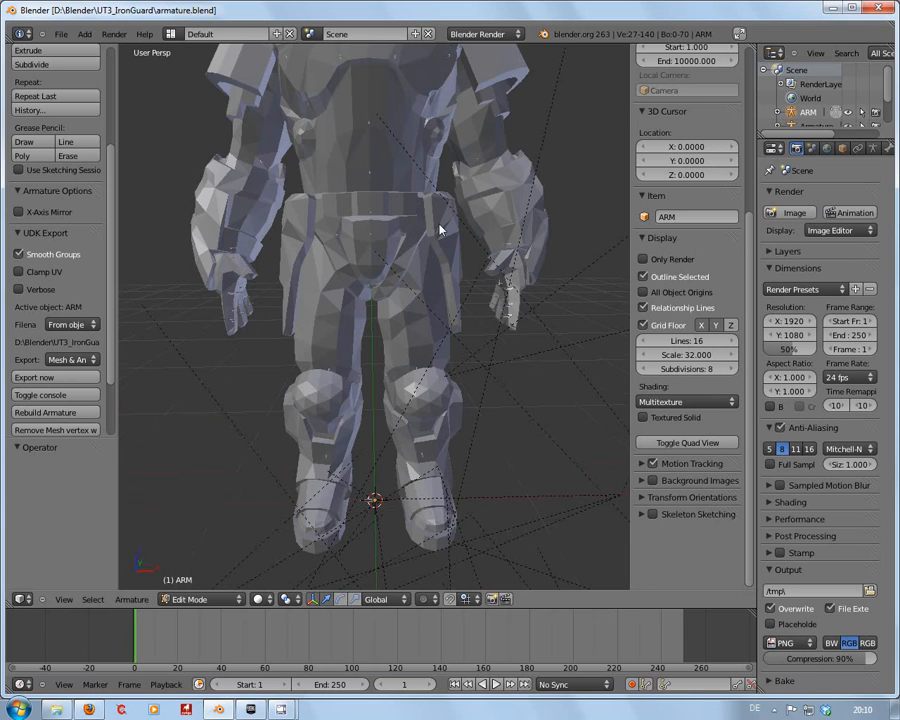
scroll(440, 230, down, 4)
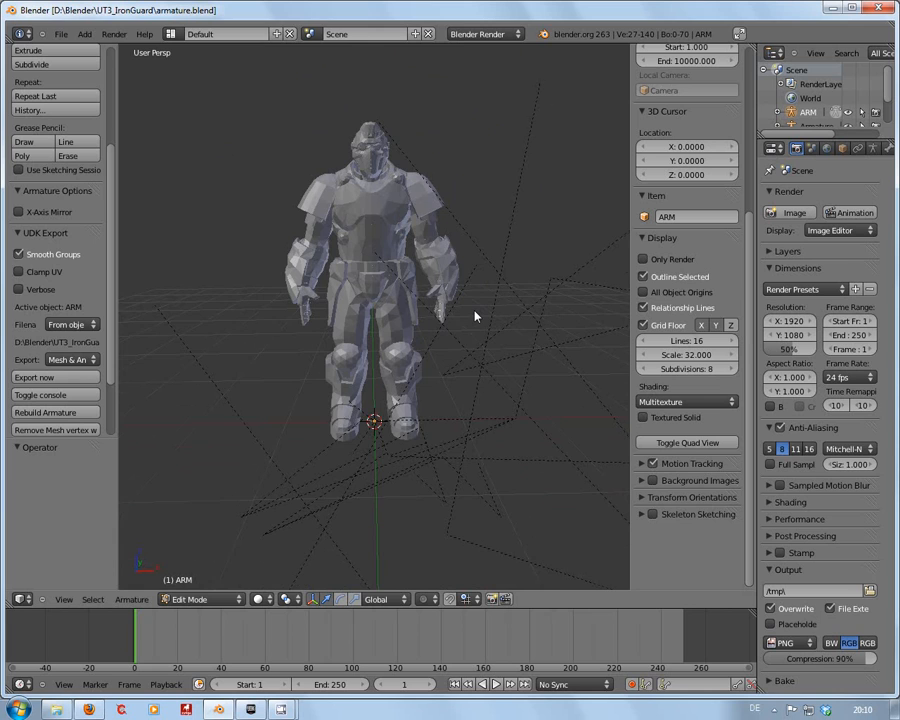
scroll(475, 316, up, 2)
scroll(475, 316, down, 5)
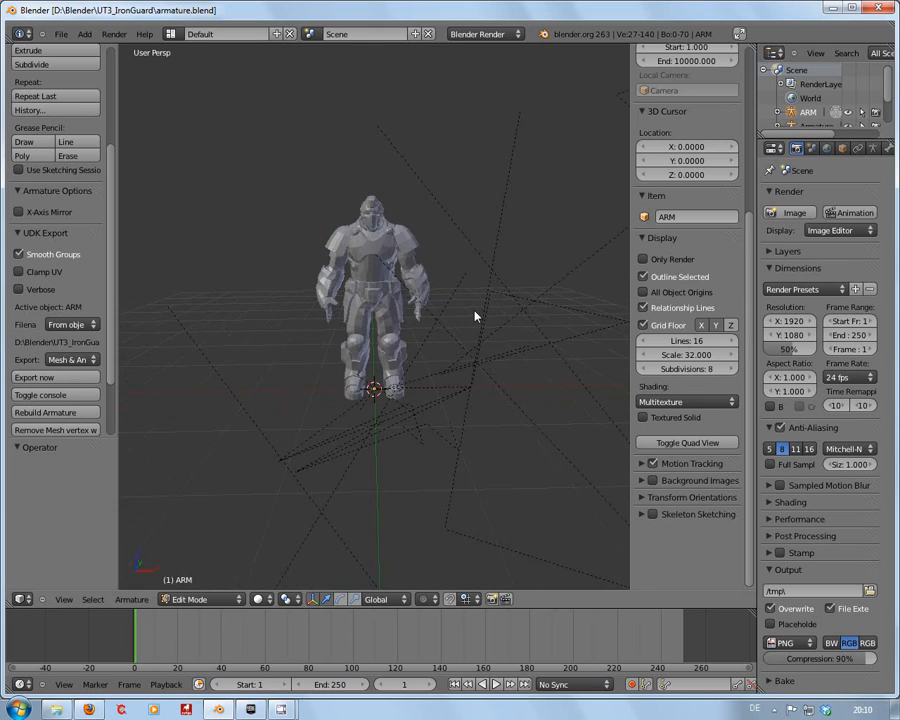
scroll(475, 316, down, 5)
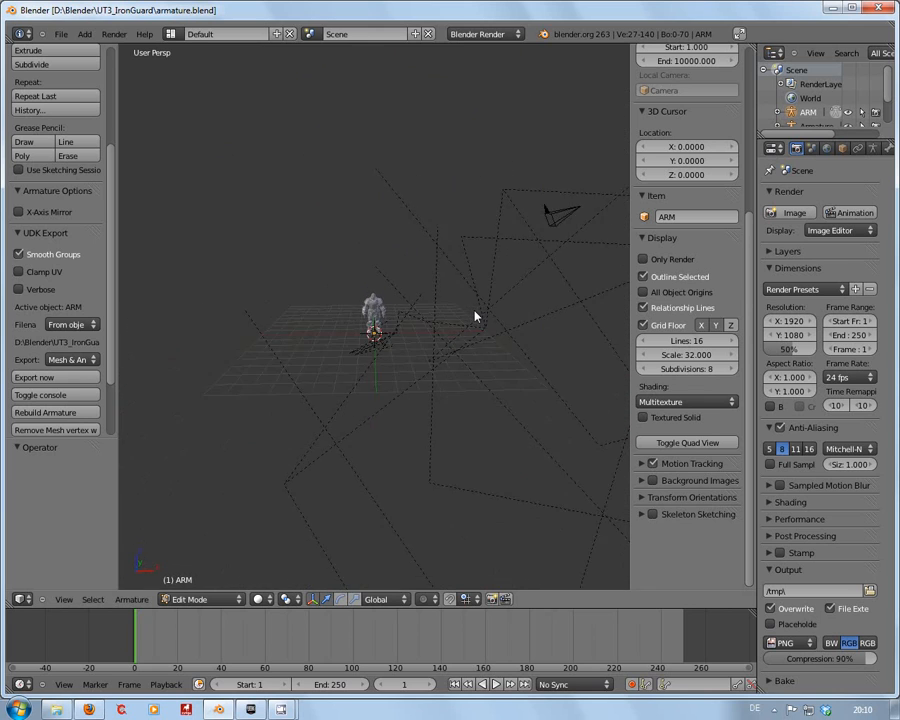
- Return the imported ARM armature to Object Mode and delete it from the scene
scroll(475, 316, down, 5)
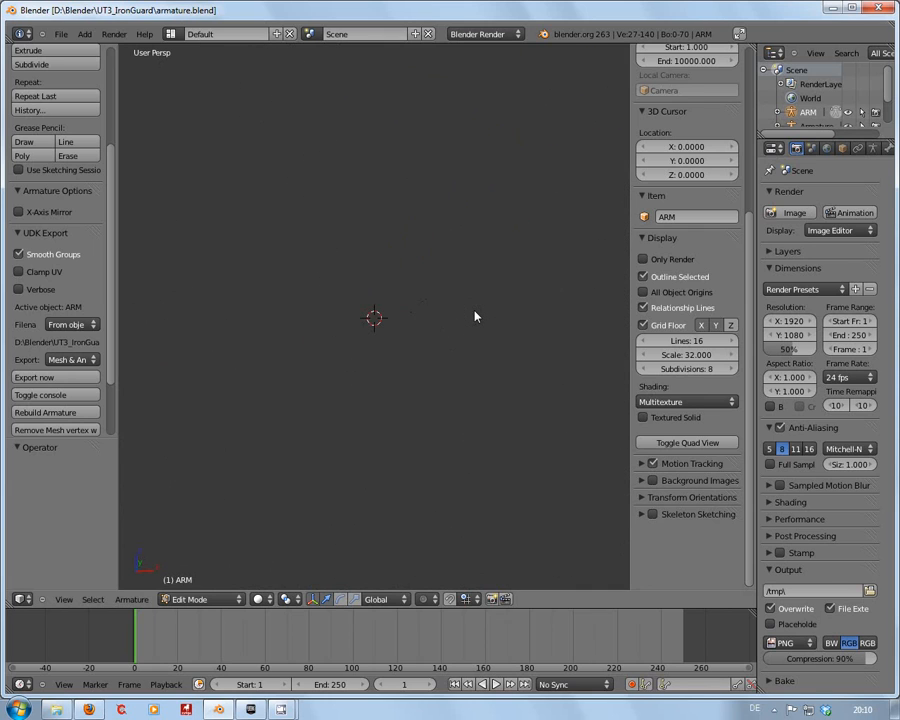
scroll(475, 316, up, 1)
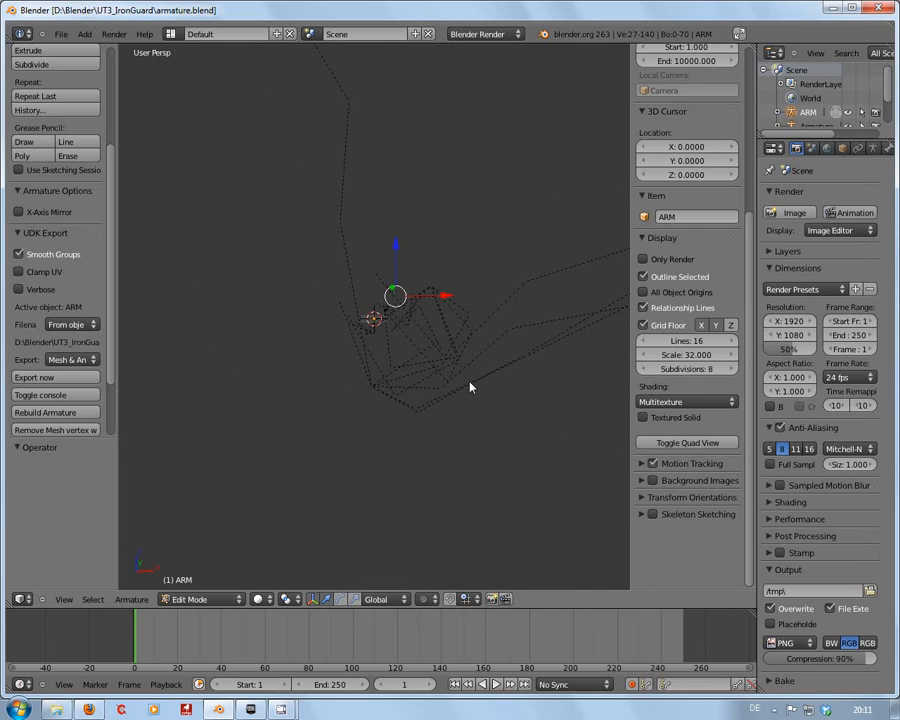
right_click(420, 411)
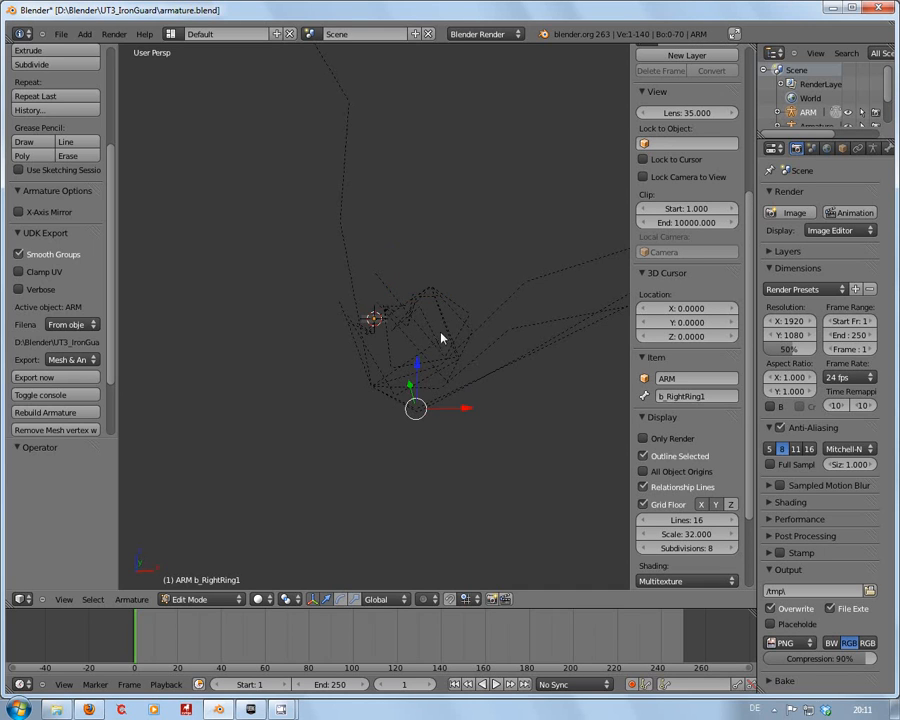
scroll(441, 320, down, 8)
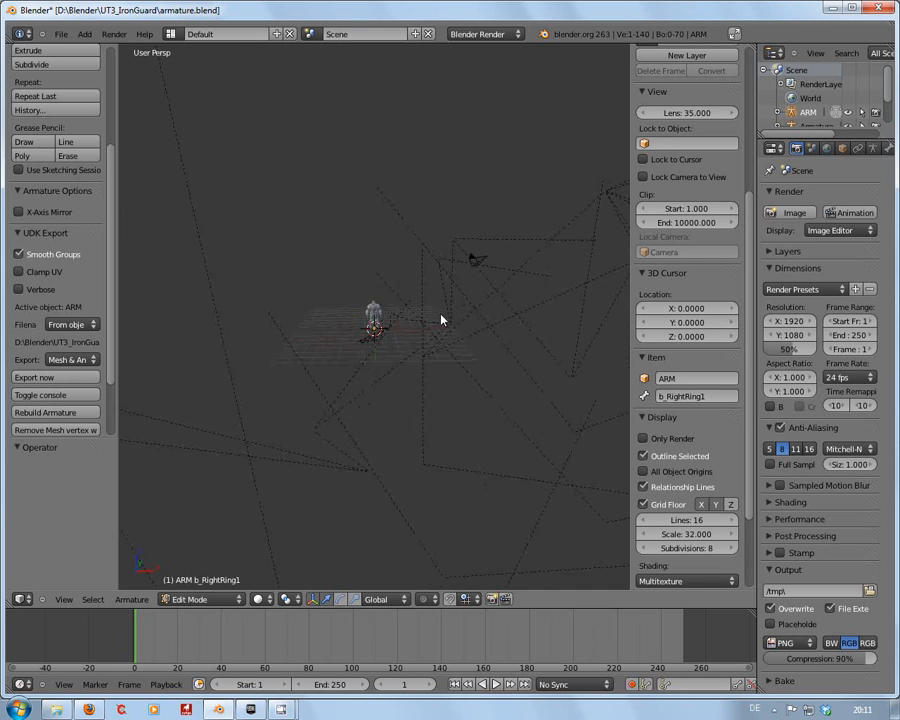
scroll(491, 400, up, 7)
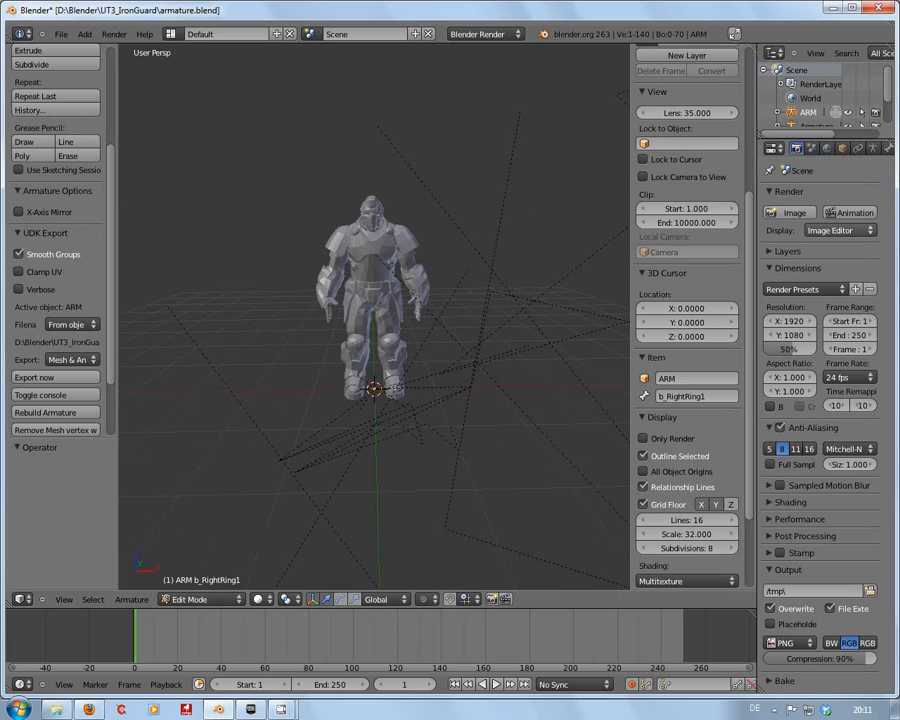
drag(845, 147, 845, 292)
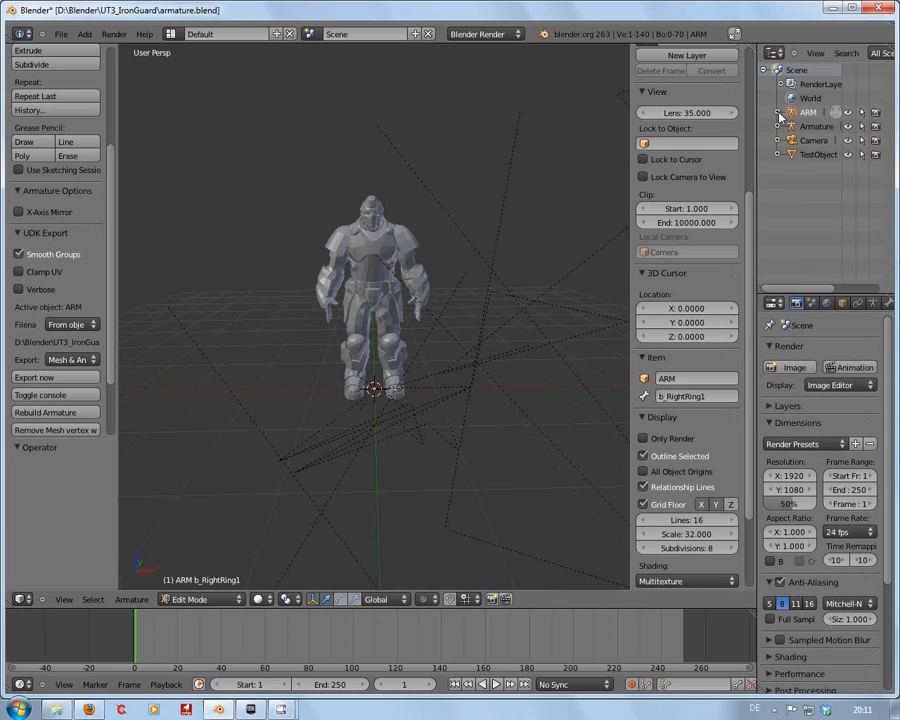
click(779, 113)
click(820, 127)
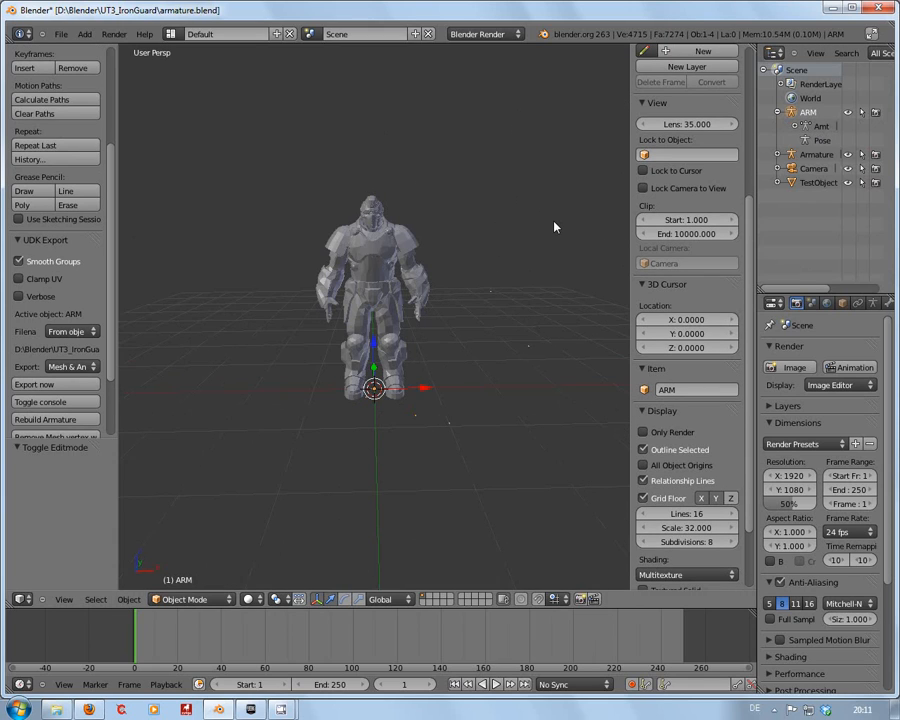
key(x)
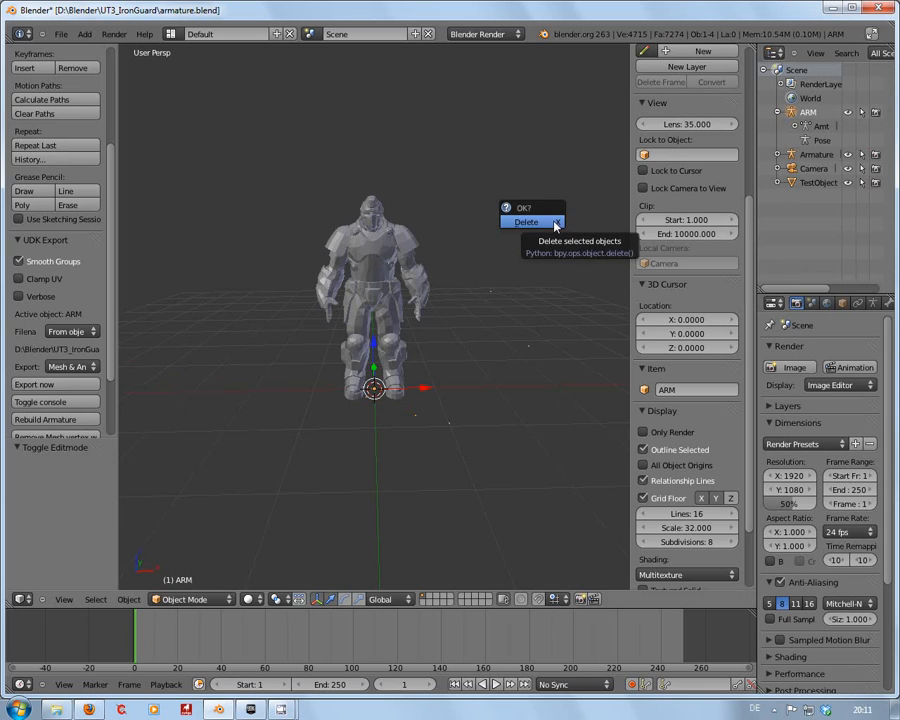
click(555, 223)
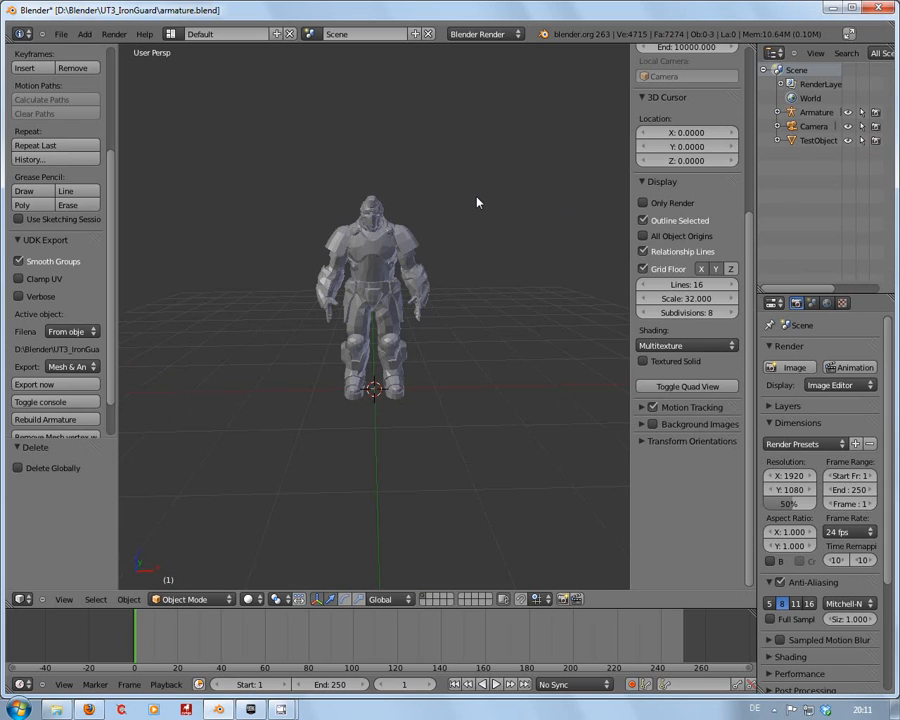
- Examine the remaining Armature and the full list of vertex groups stored on TestObject, with the outliner widened
scroll(477, 202, down, 2)
scroll(480, 198, up, 4)
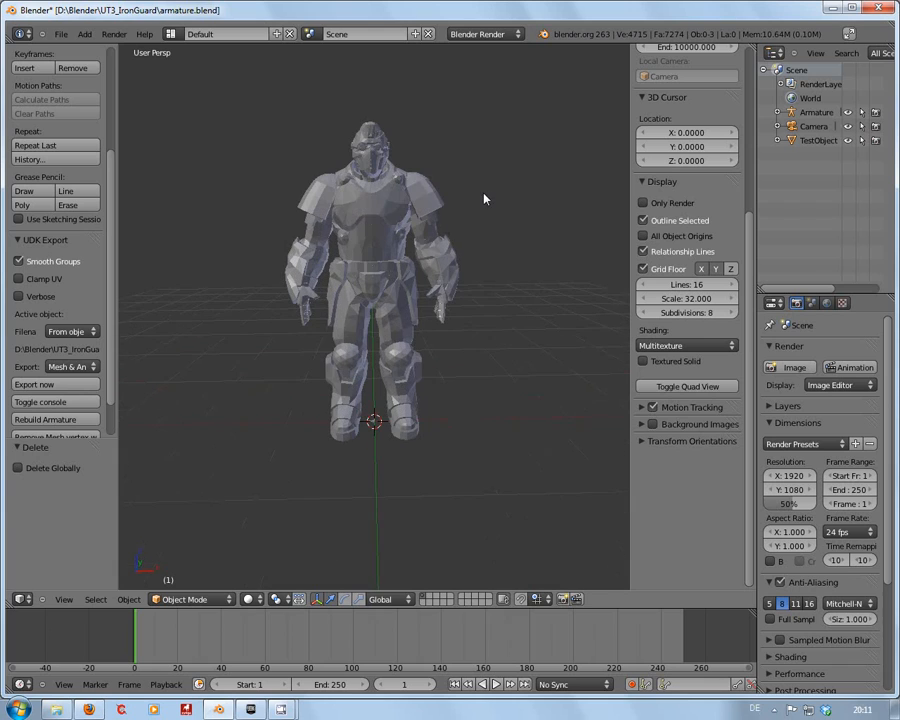
click(814, 112)
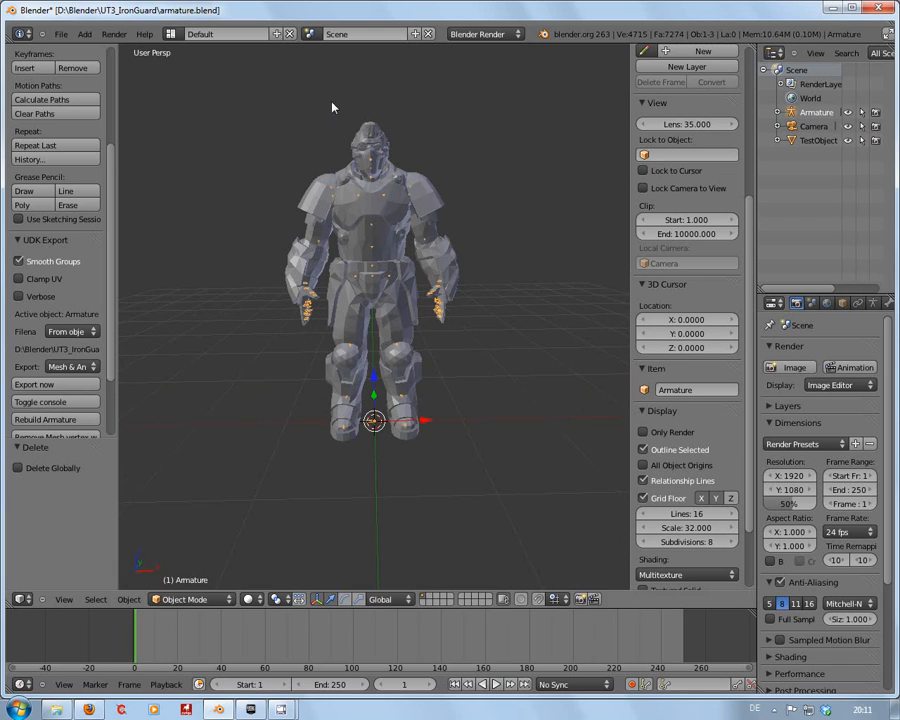
click(821, 142)
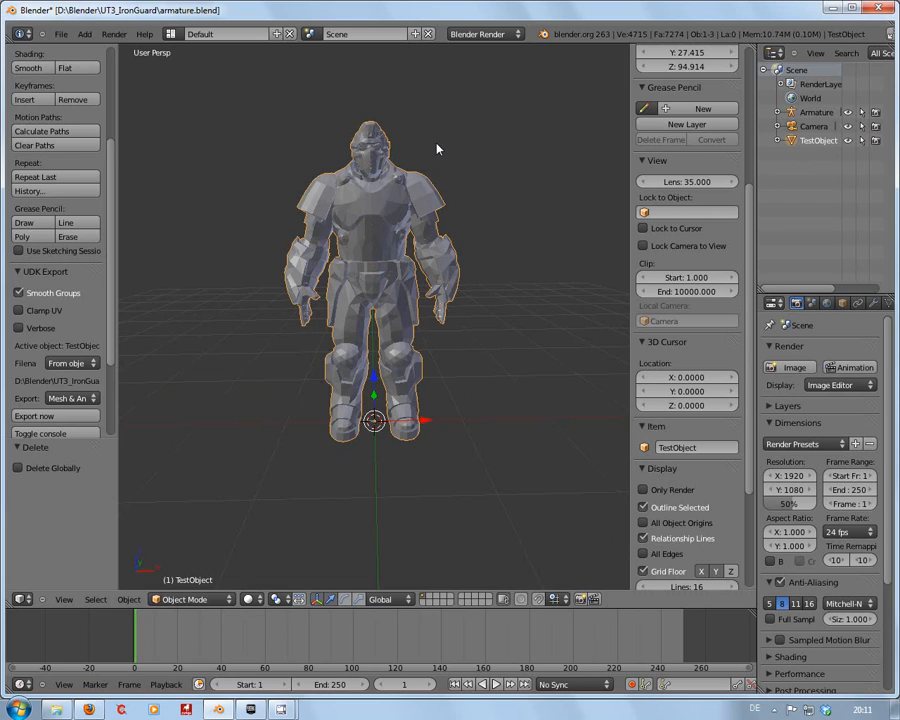
click(779, 141)
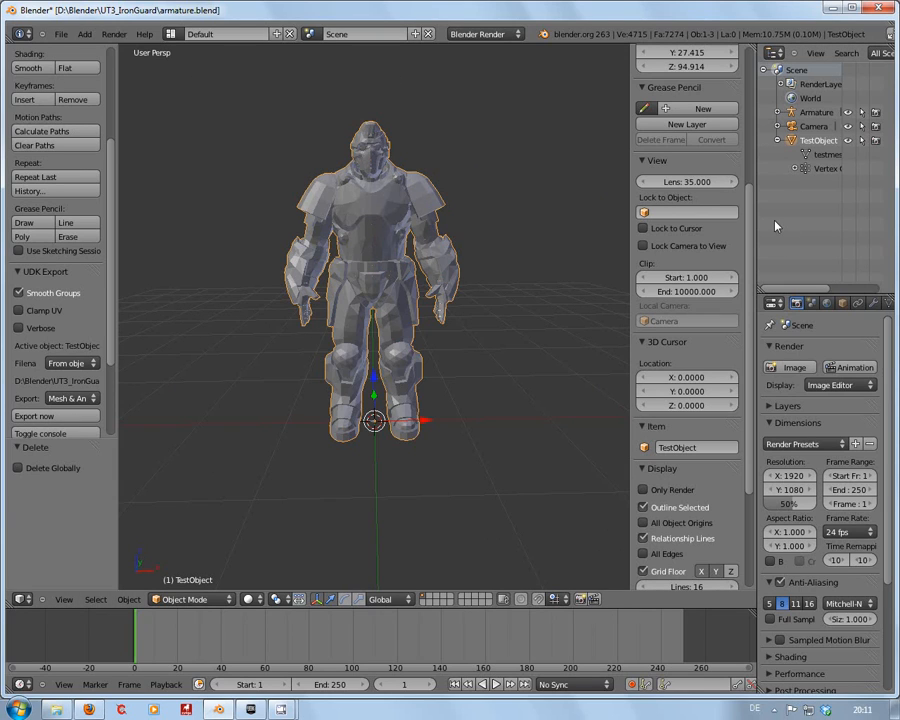
drag(754, 210, 576, 213)
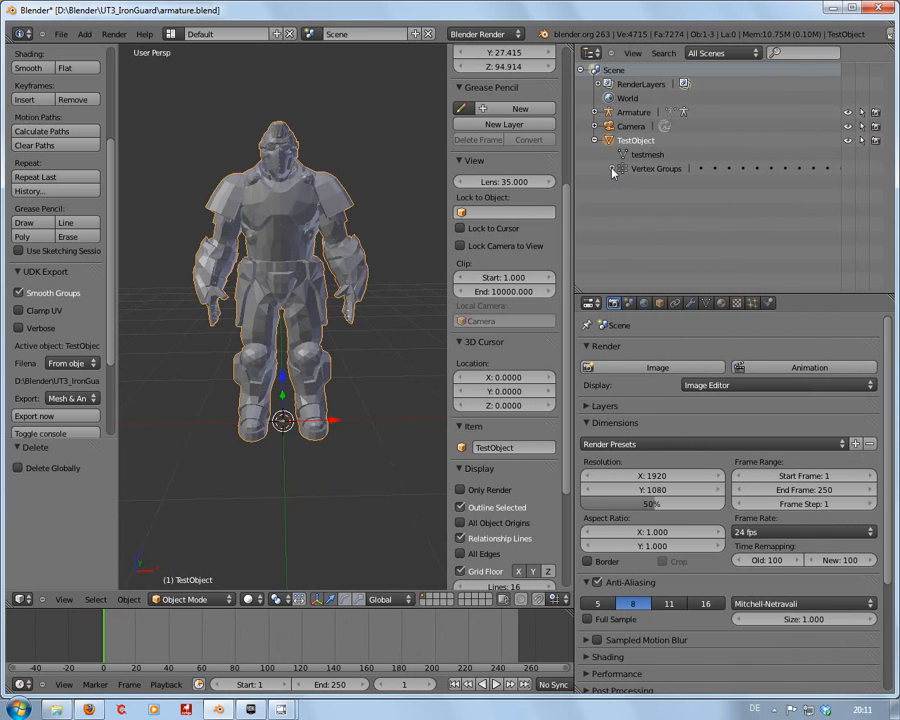
click(612, 170)
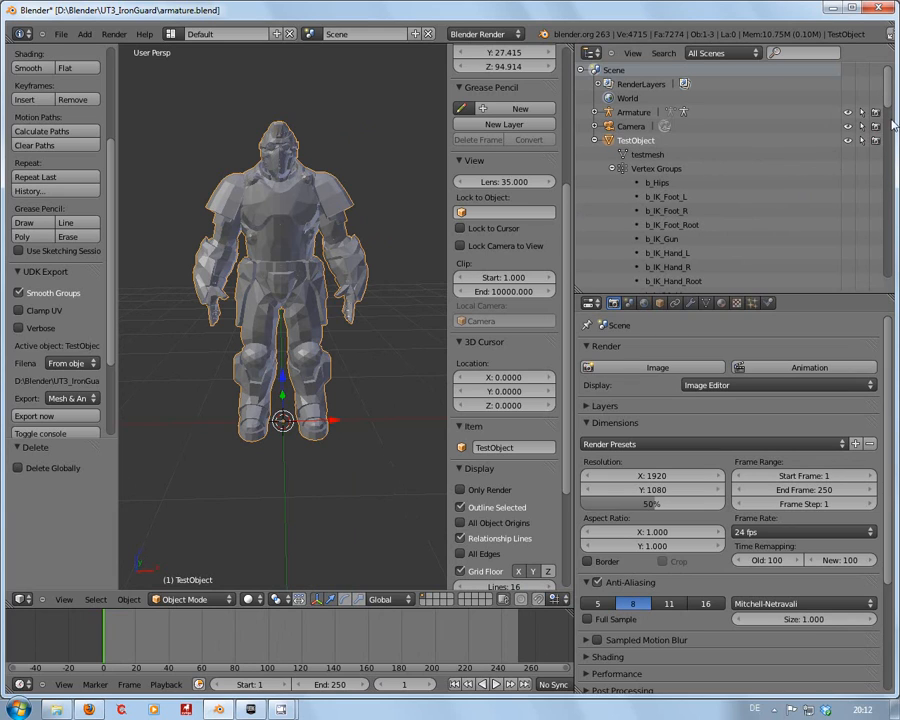
drag(885, 100, 885, 255)
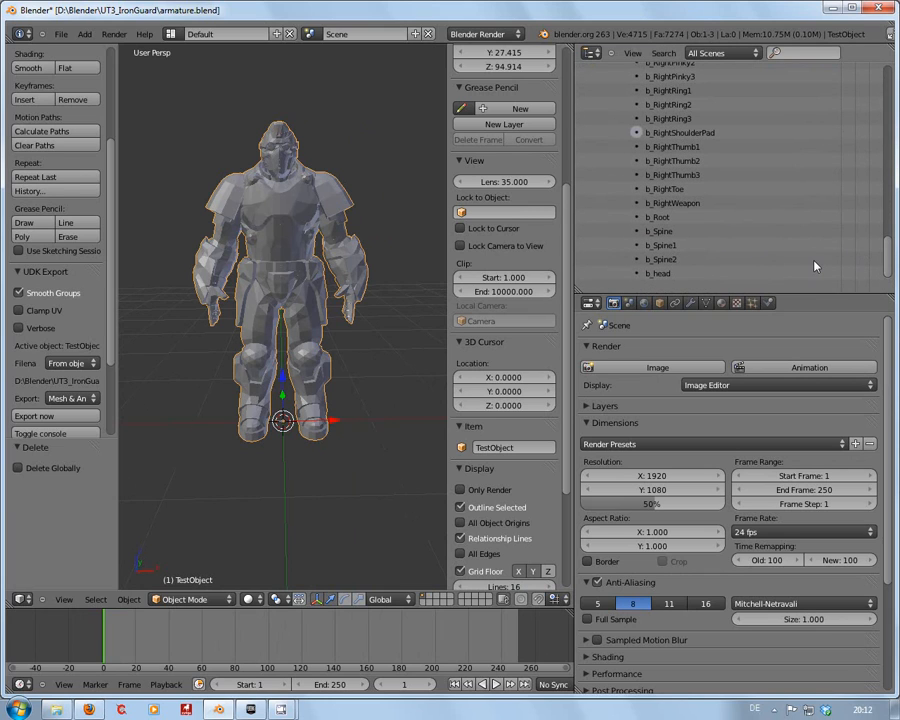
scroll(815, 266, up, 15)
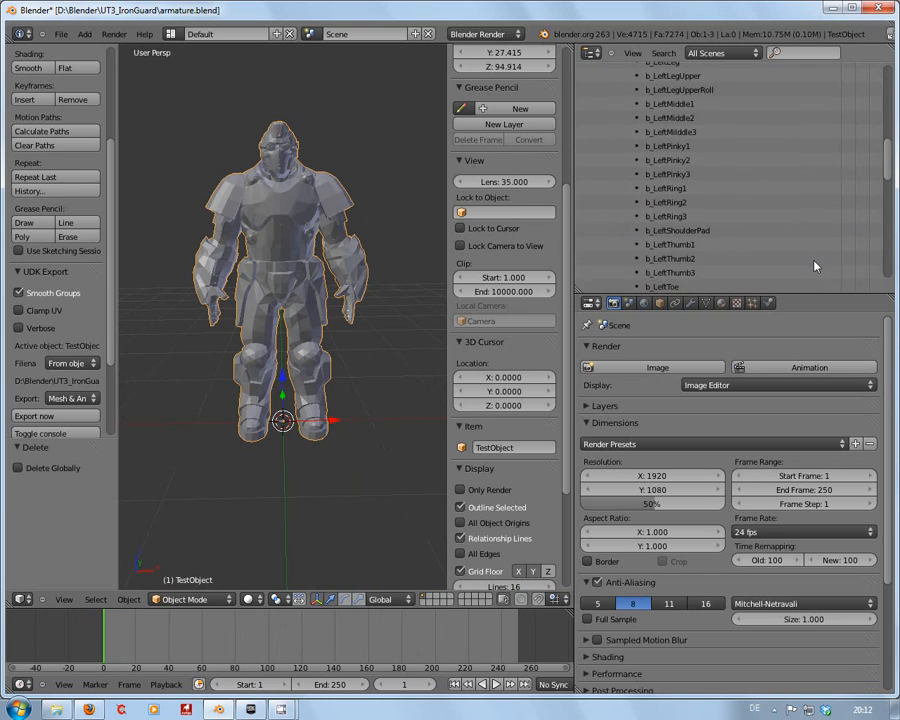
scroll(815, 266, up, 5)
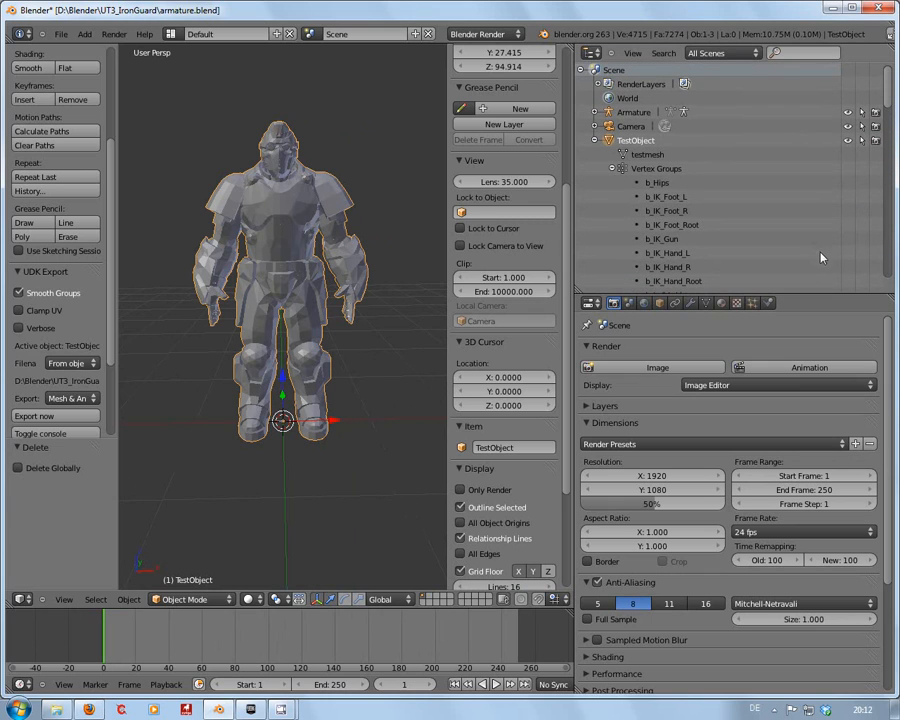
- Put TestObject in Edit Mode and remove every vertex group from its mesh
click(646, 156)
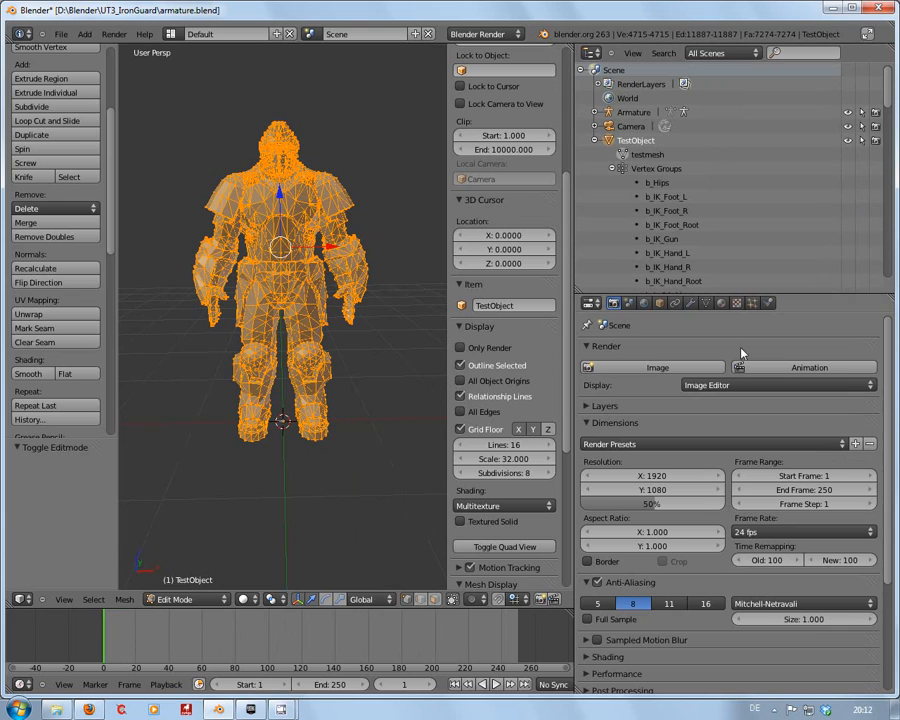
click(690, 303)
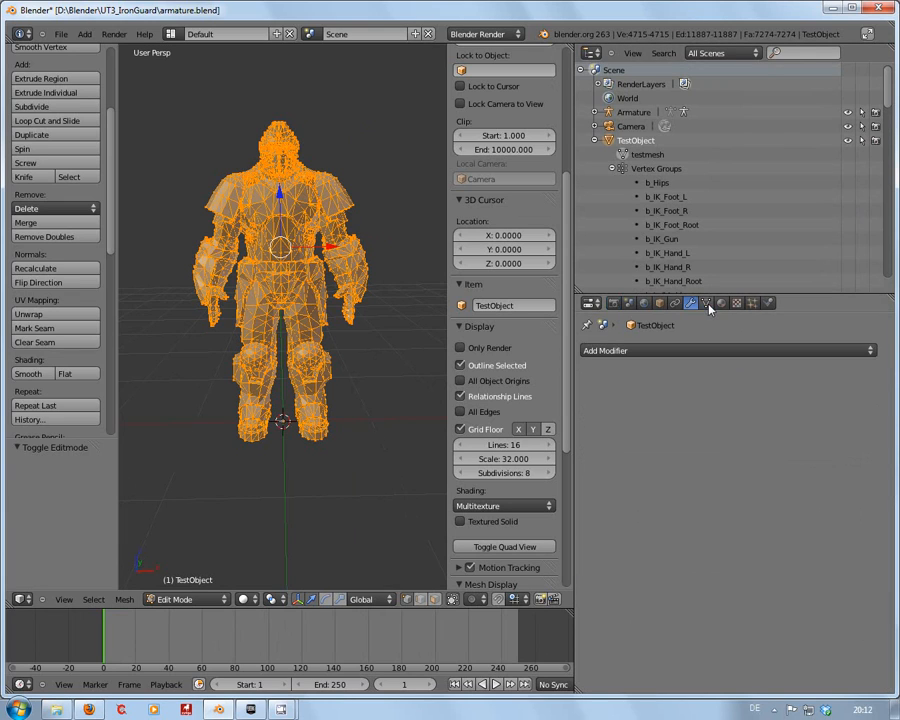
click(706, 303)
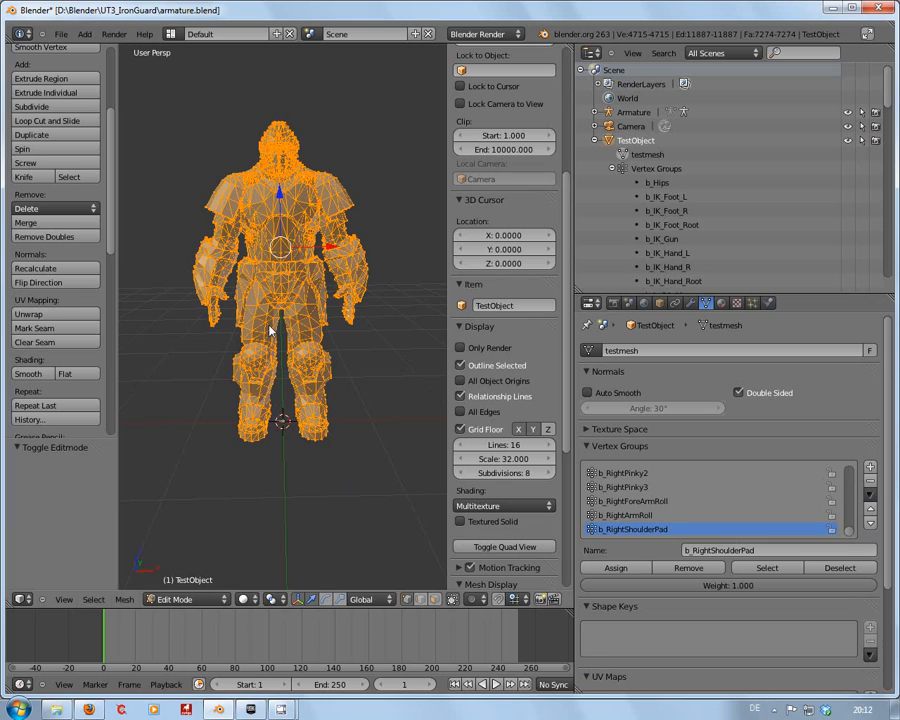
click(870, 481)
click(870, 481)
click(870, 481)
click(870, 481)
click(870, 481)
click(870, 481)
click(870, 481)
click(870, 483)
click(870, 483)
click(870, 483)
click(870, 483)
click(870, 483)
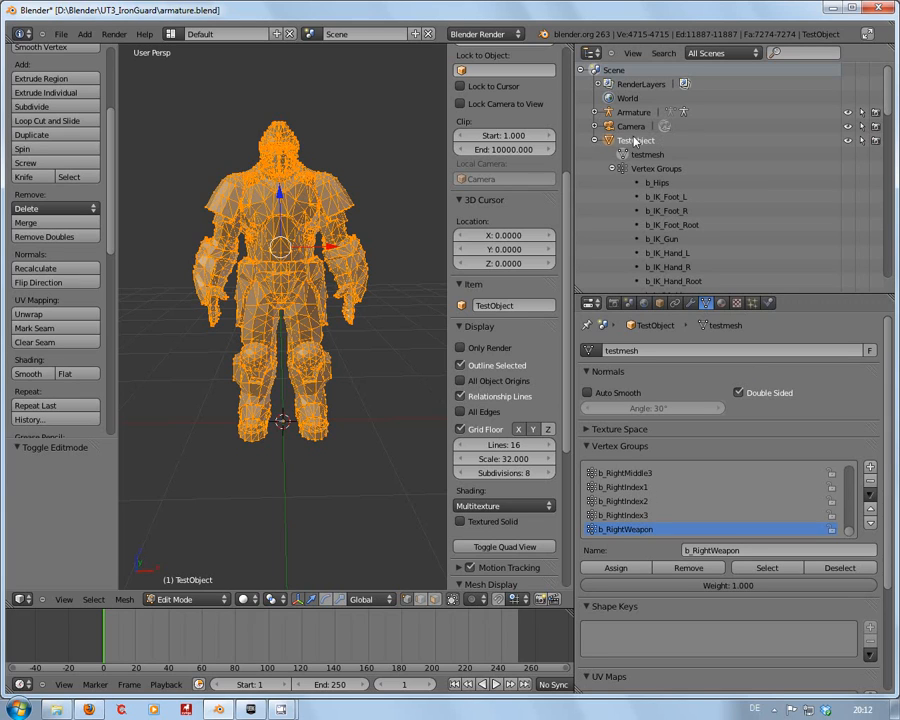
click(869, 482)
click(869, 482)
click(869, 482)
click(869, 482)
click(869, 482)
click(869, 482)
click(869, 482)
click(869, 482)
click(869, 482)
click(869, 482)
click(869, 482)
click(869, 482)
click(869, 482)
click(869, 482)
click(869, 482)
click(869, 482)
click(869, 482)
click(869, 482)
click(869, 482)
click(869, 482)
click(869, 482)
click(869, 482)
click(869, 482)
click(869, 482)
click(869, 482)
click(869, 482)
click(869, 482)
click(869, 482)
click(869, 482)
click(869, 482)
click(869, 482)
click(869, 482)
click(869, 482)
click(869, 482)
click(869, 482)
click(869, 482)
click(869, 482)
click(869, 482)
click(869, 482)
click(869, 482)
click(869, 482)
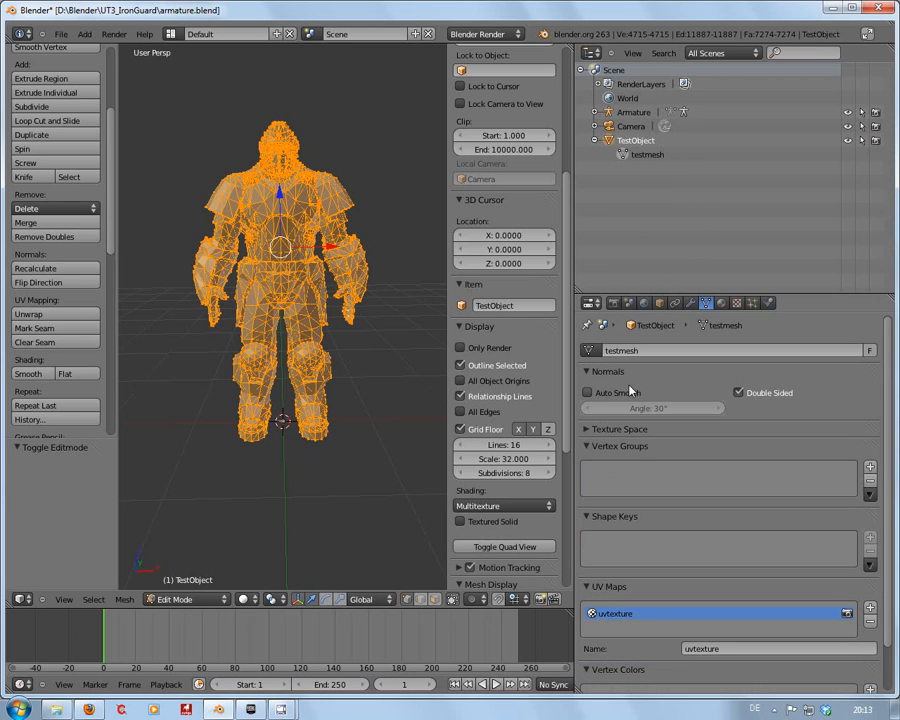
- Check TestObject's modifiers, constraints and object settings, then return it to Object Mode with its outliner entry collapsed
click(690, 304)
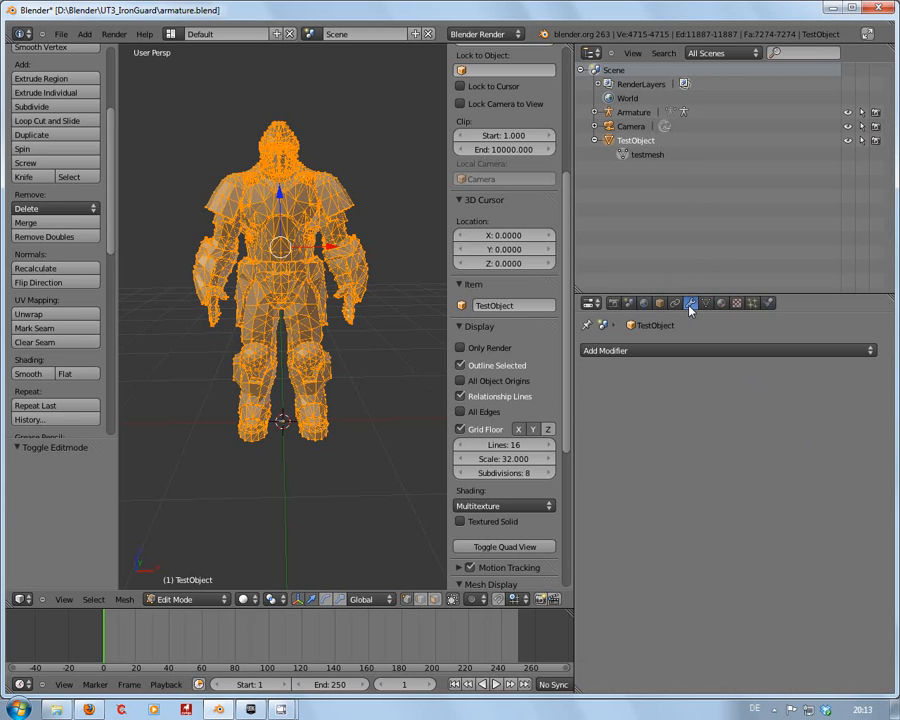
click(675, 304)
click(659, 303)
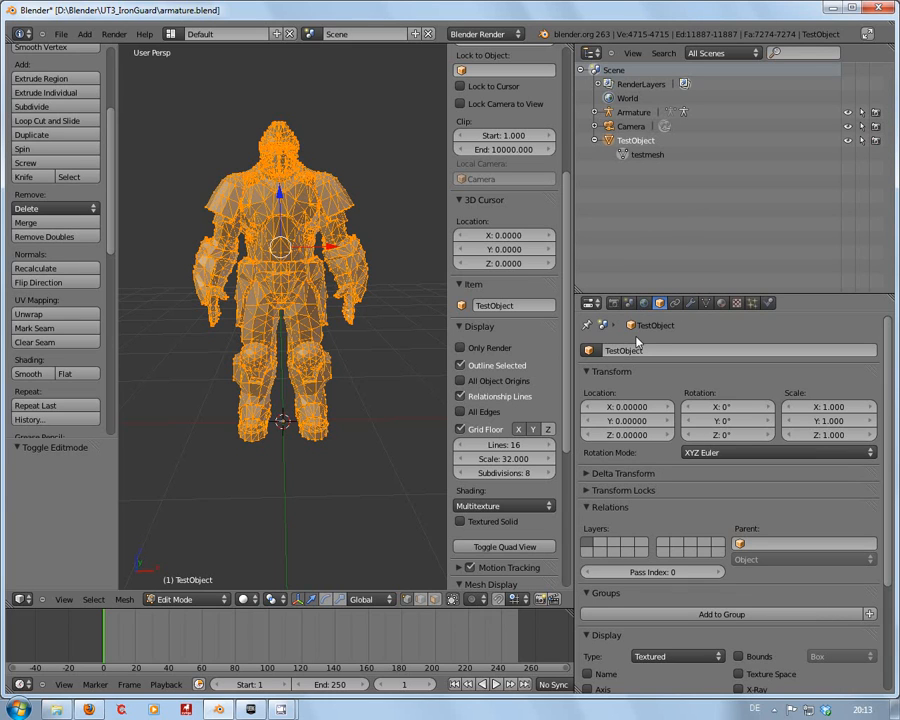
click(646, 157)
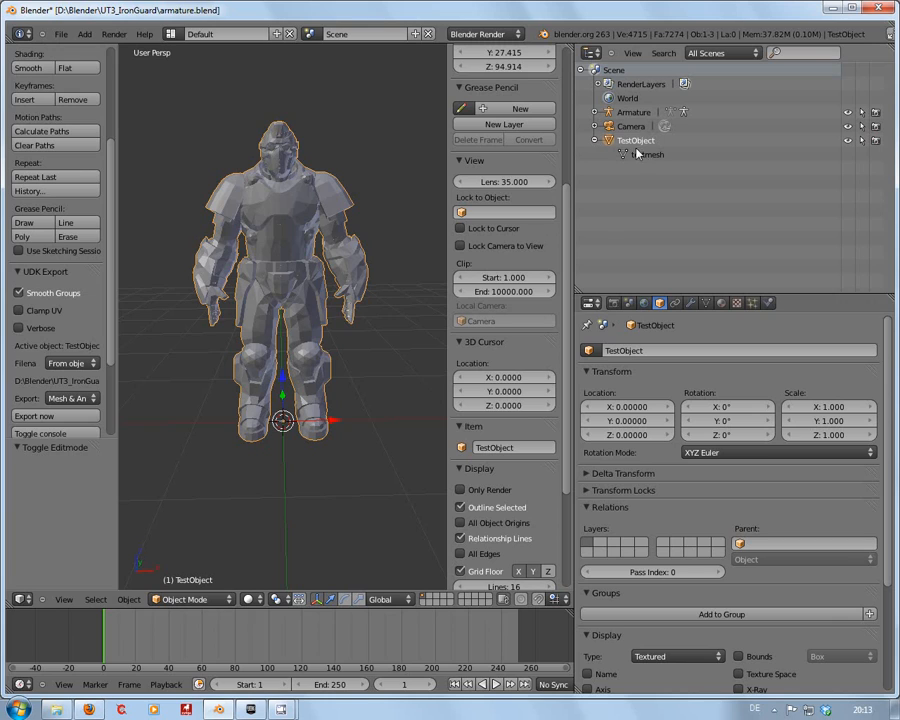
click(596, 141)
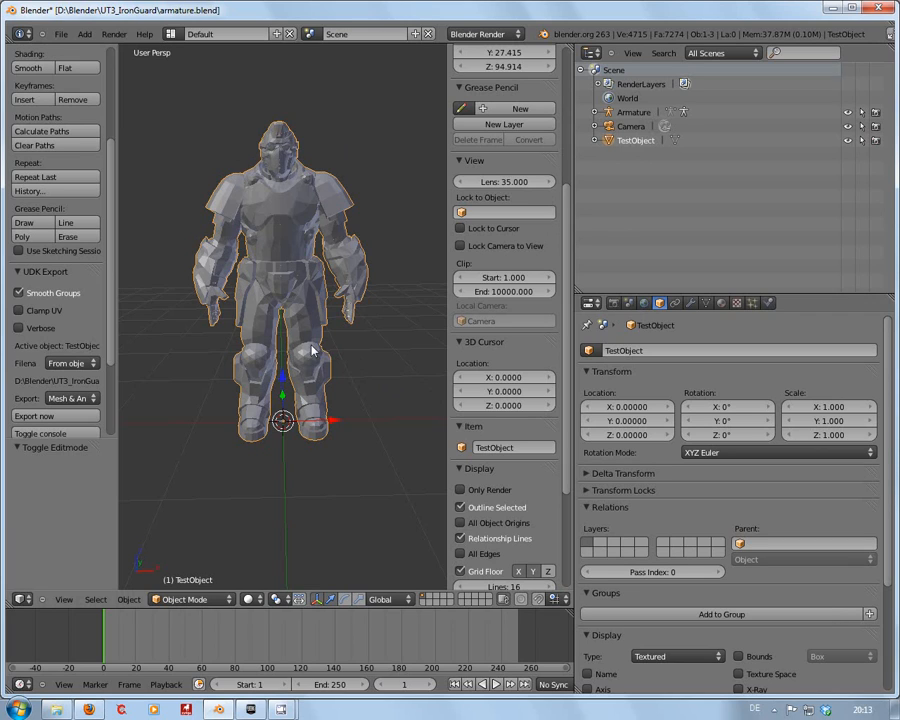
scroll(387, 379, up, 2)
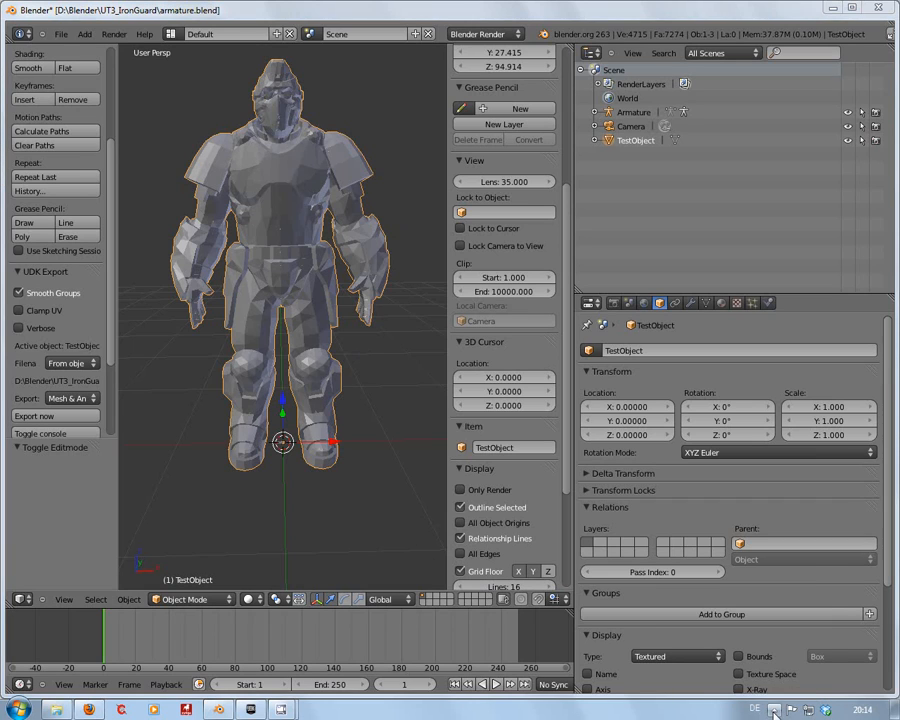
click(773, 711)
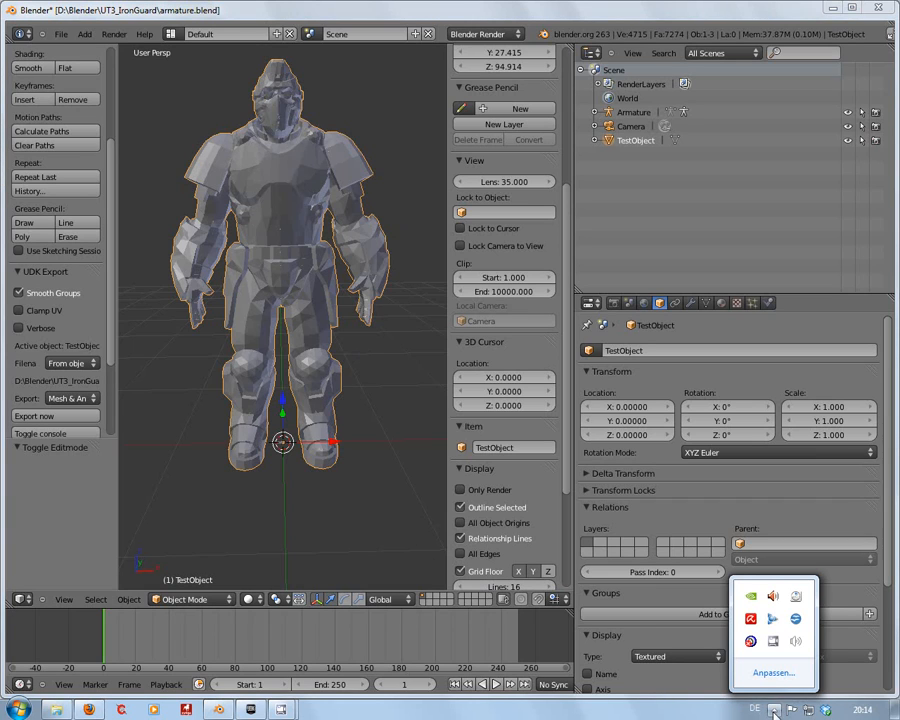
click(777, 648)
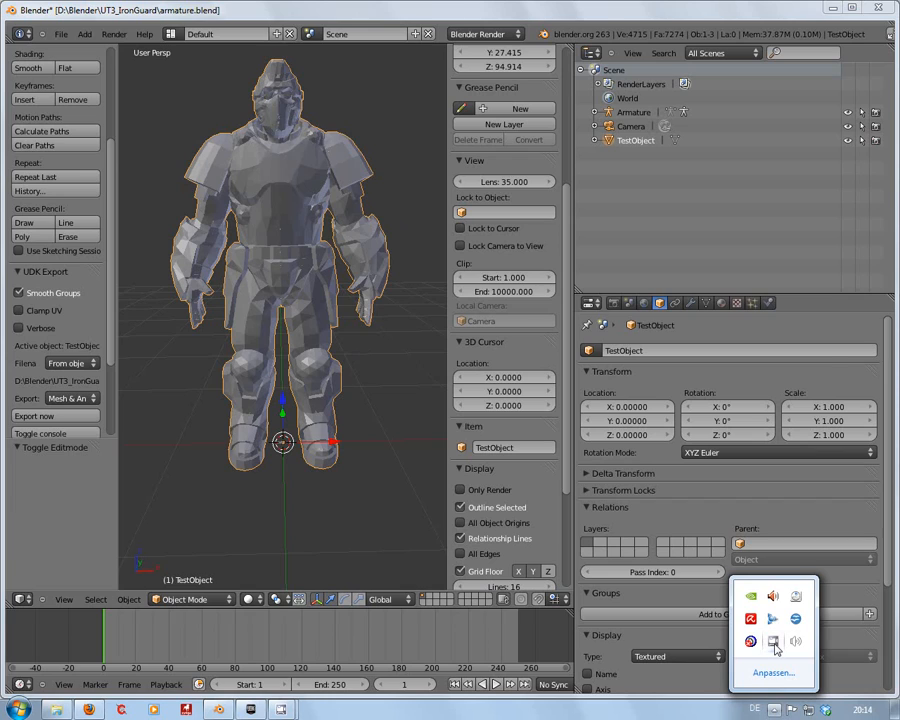